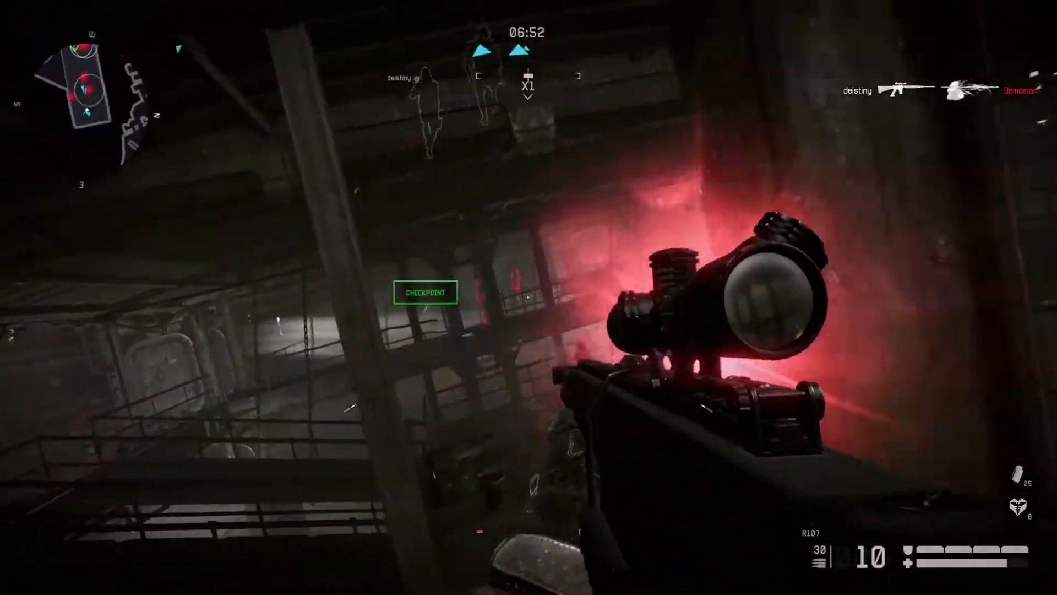
{"action": "left_click", "coordinate": [529, 298]}
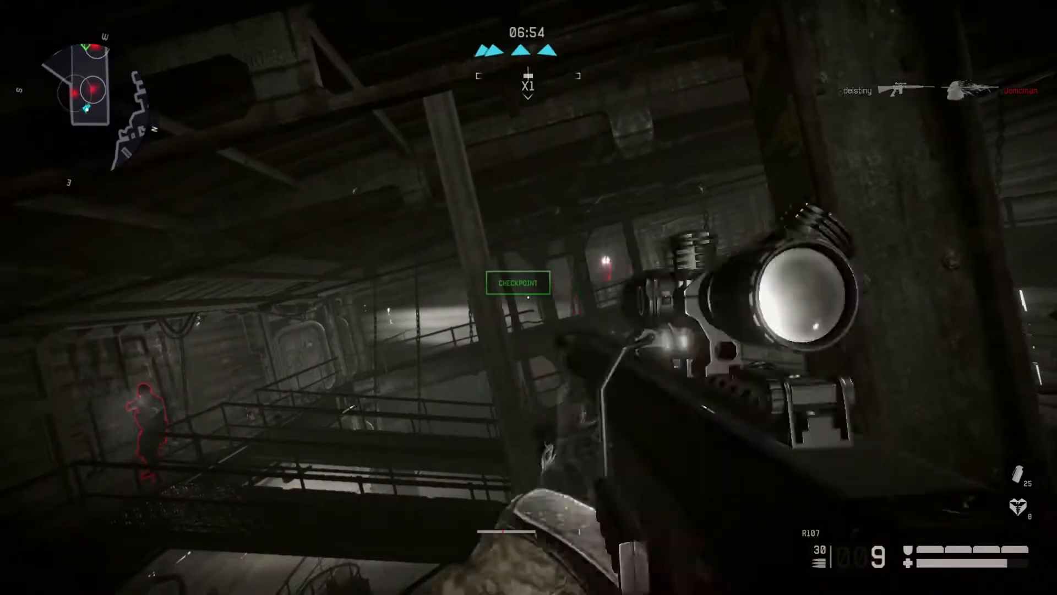
{"action": "key", "text": "4"}
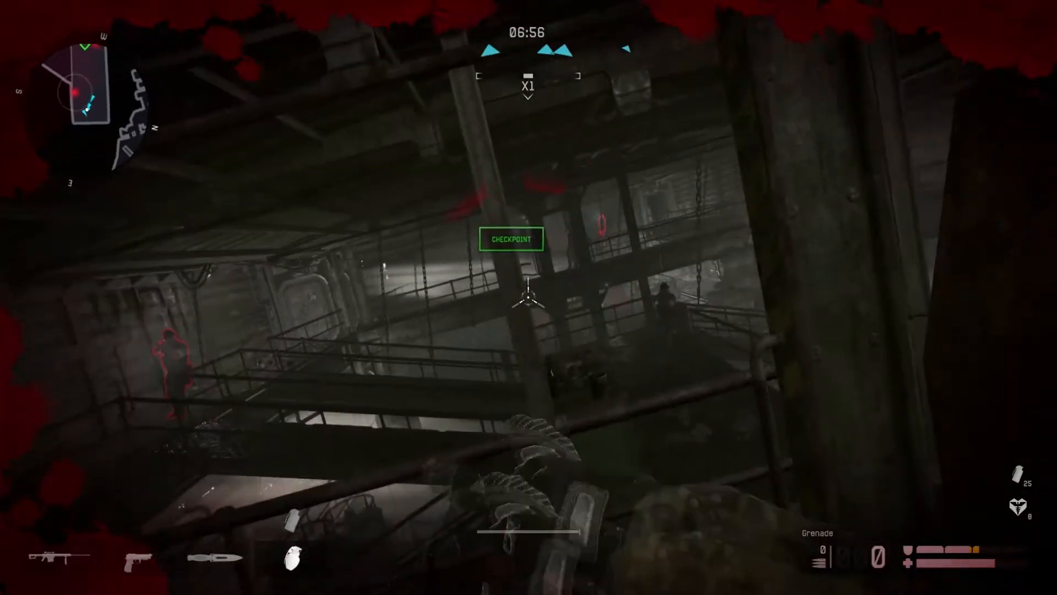
{"action": "key", "text": "1"}
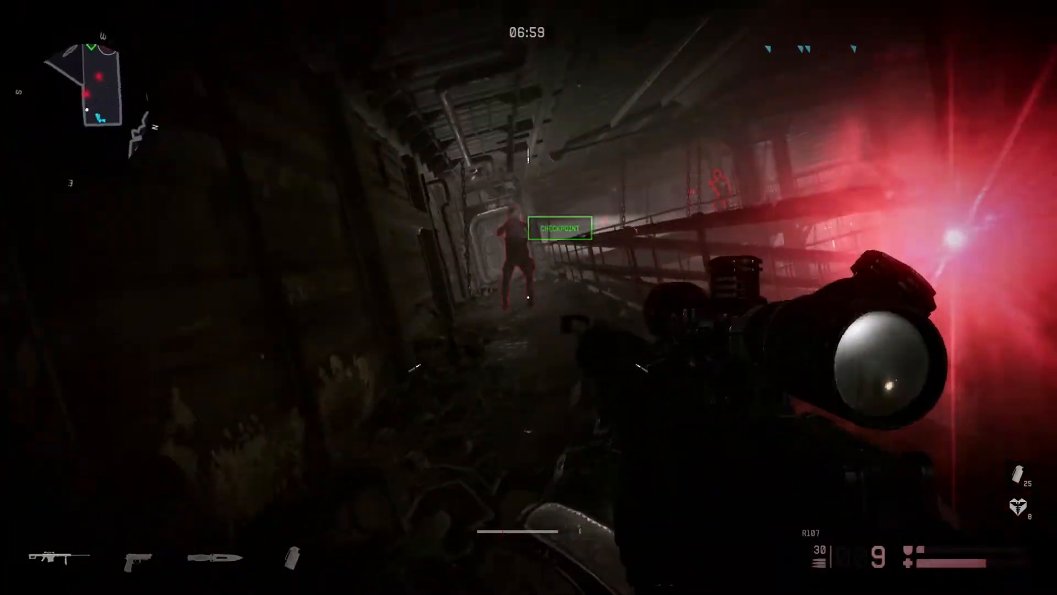
{"action": "right_click", "coordinate": [529, 298]}
{"action": "left_click", "coordinate": [528, 297]}
{"action": "right_click", "coordinate": [528, 297]}
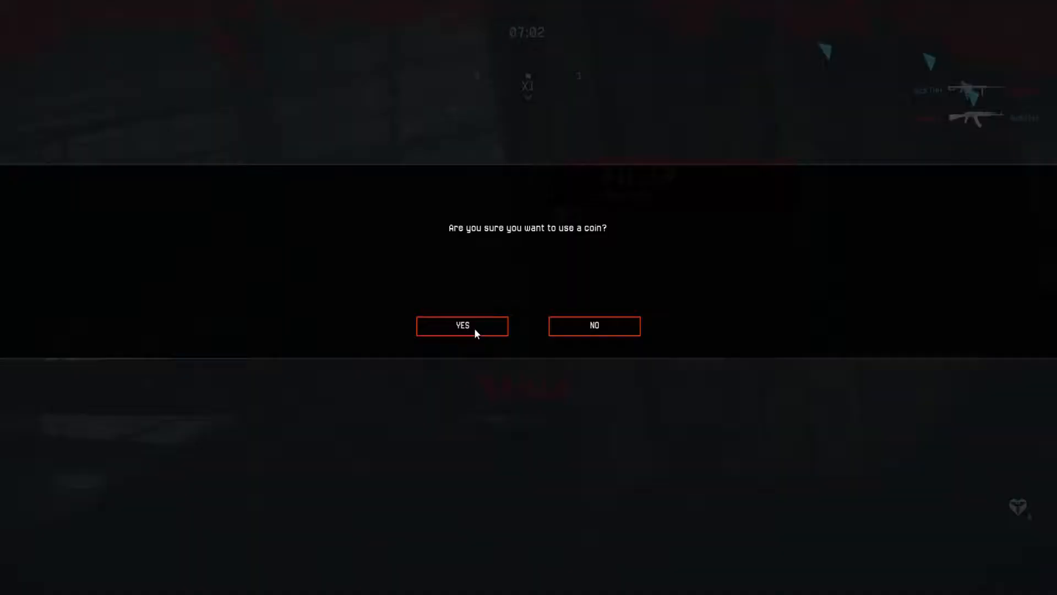
{"action": "left_click", "coordinate": [475, 329]}
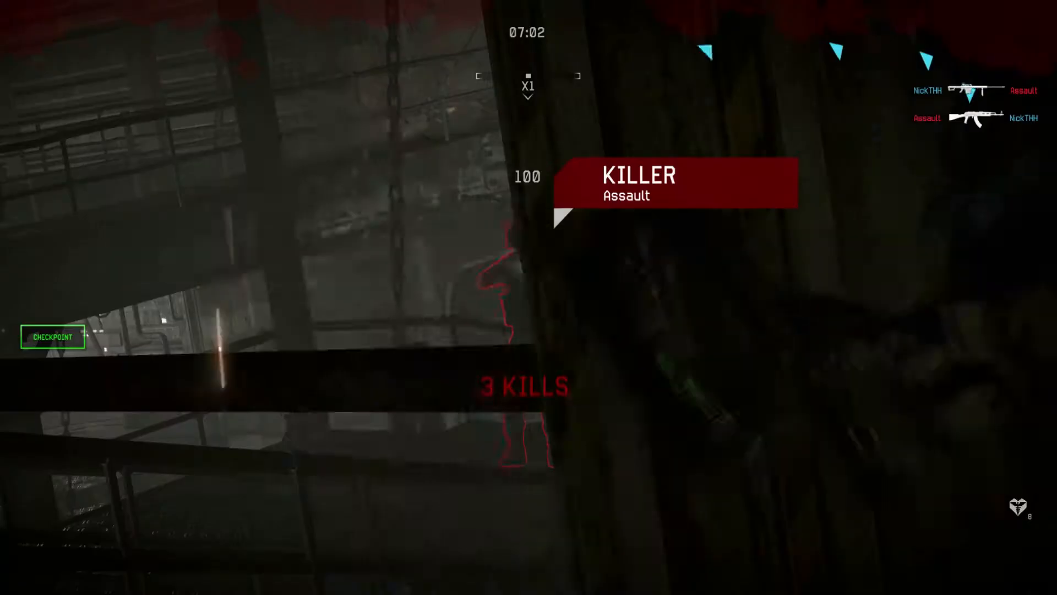
{"action": "right_click", "coordinate": [528, 297]}
{"action": "left_click", "coordinate": [529, 298]}
{"action": "left_click", "coordinate": [528, 297]}
{"action": "left_click", "coordinate": [529, 297]}
{"action": "left_click", "coordinate": [529, 297]}
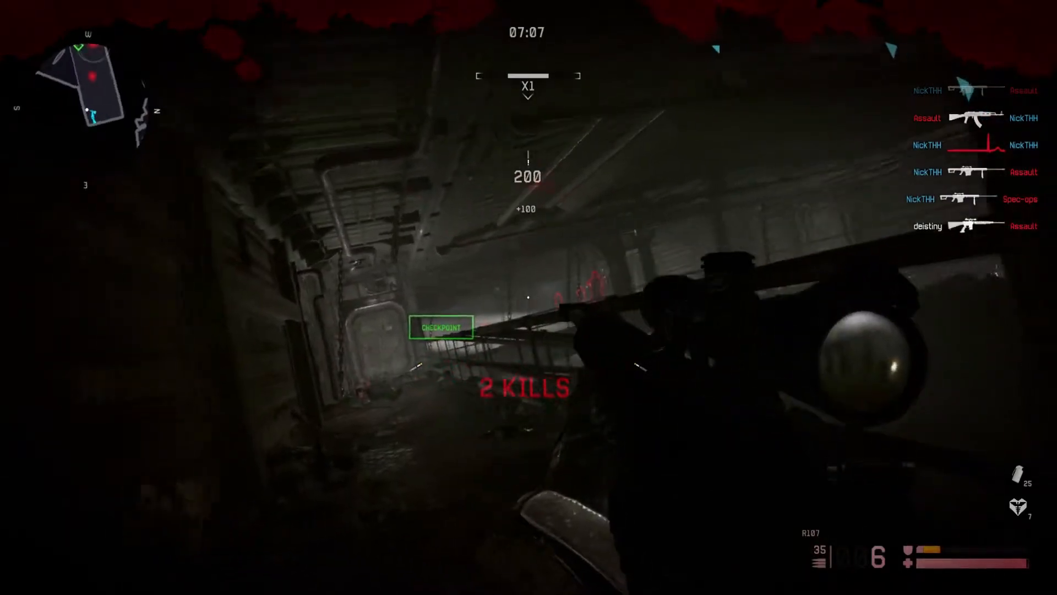
{"action": "right_click", "coordinate": [528, 297]}
{"action": "left_click", "coordinate": [528, 297]}
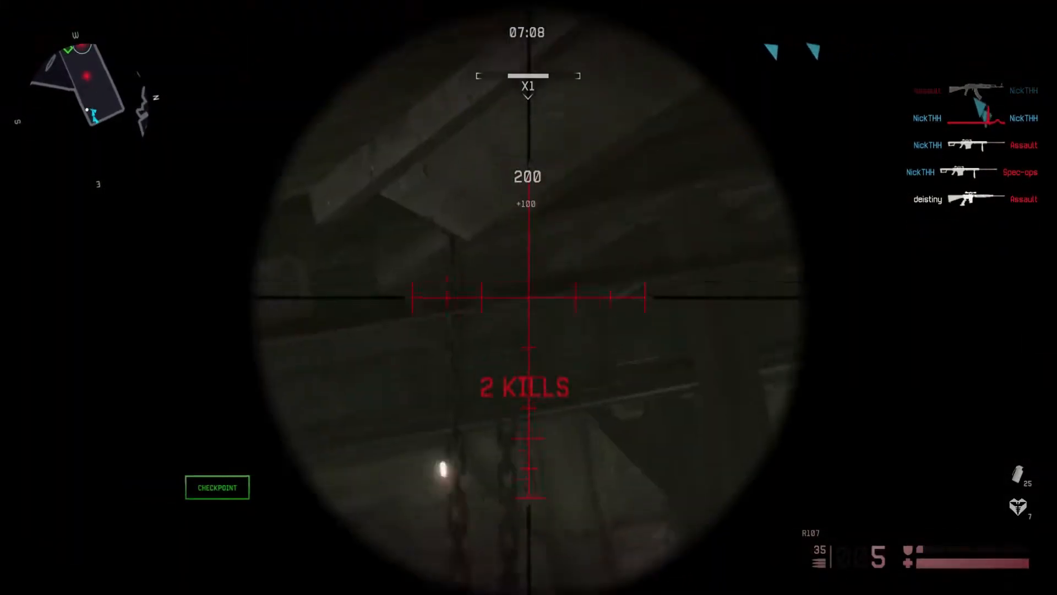
{"action": "left_click", "coordinate": [529, 297]}
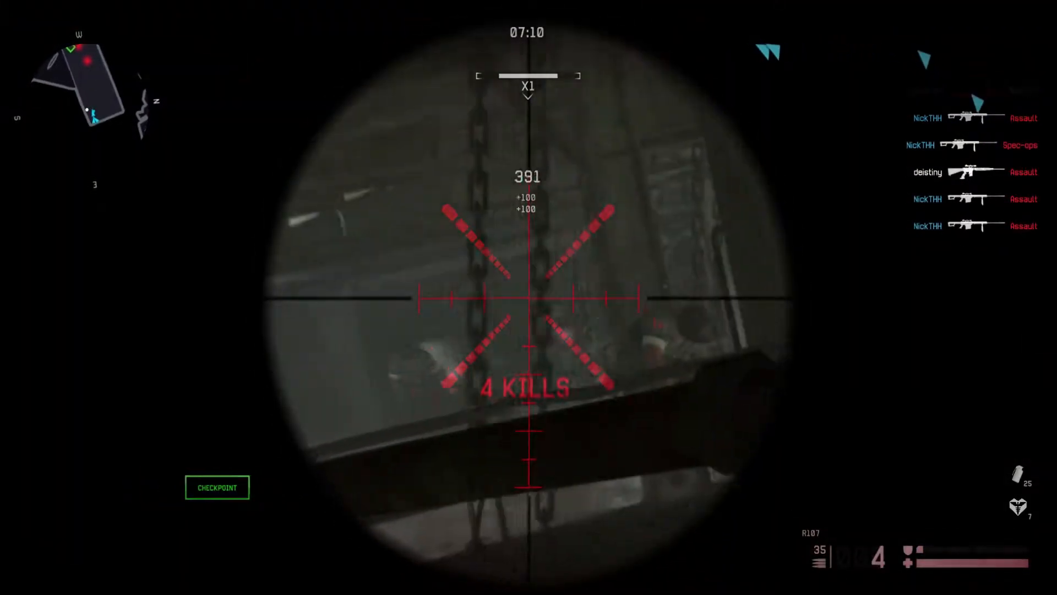
{"action": "left_click", "coordinate": [529, 297]}
{"action": "key", "text": "shift+w"}
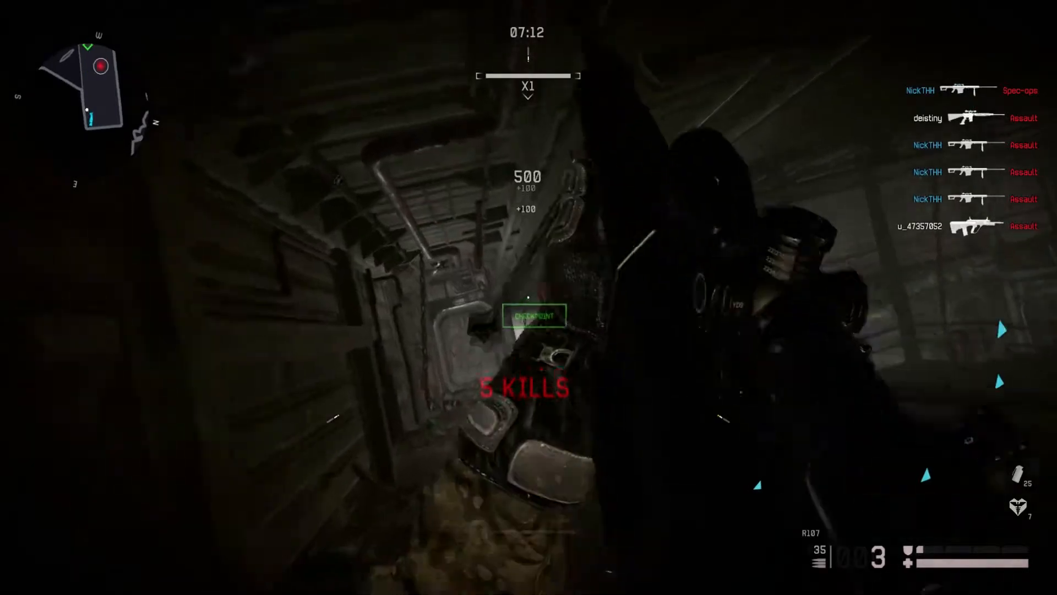
{"action": "key", "text": "w"}
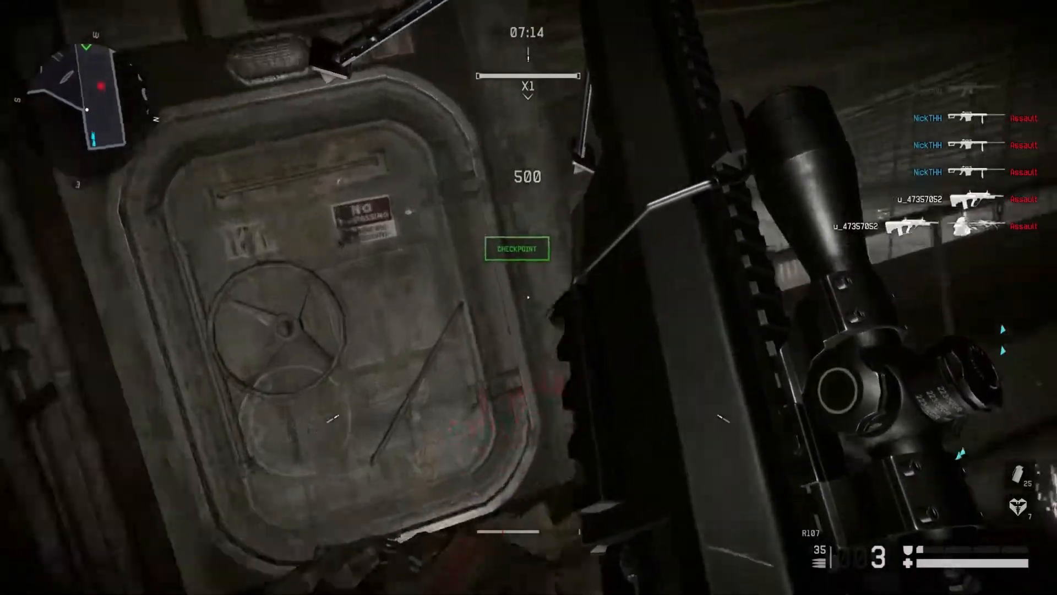
{"action": "key", "text": "r"}
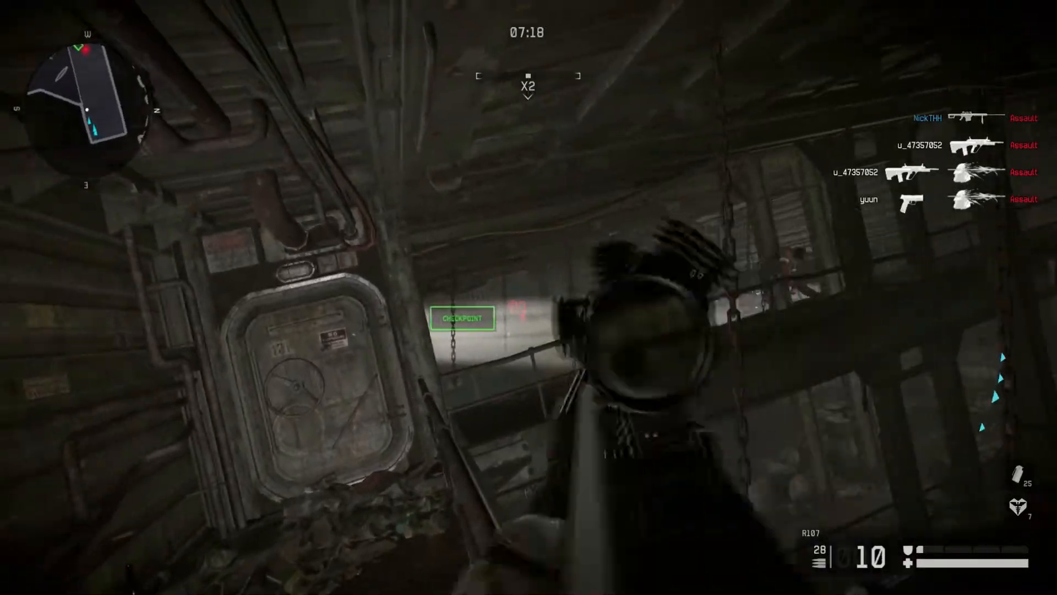
{"action": "right_click", "coordinate": [529, 298]}
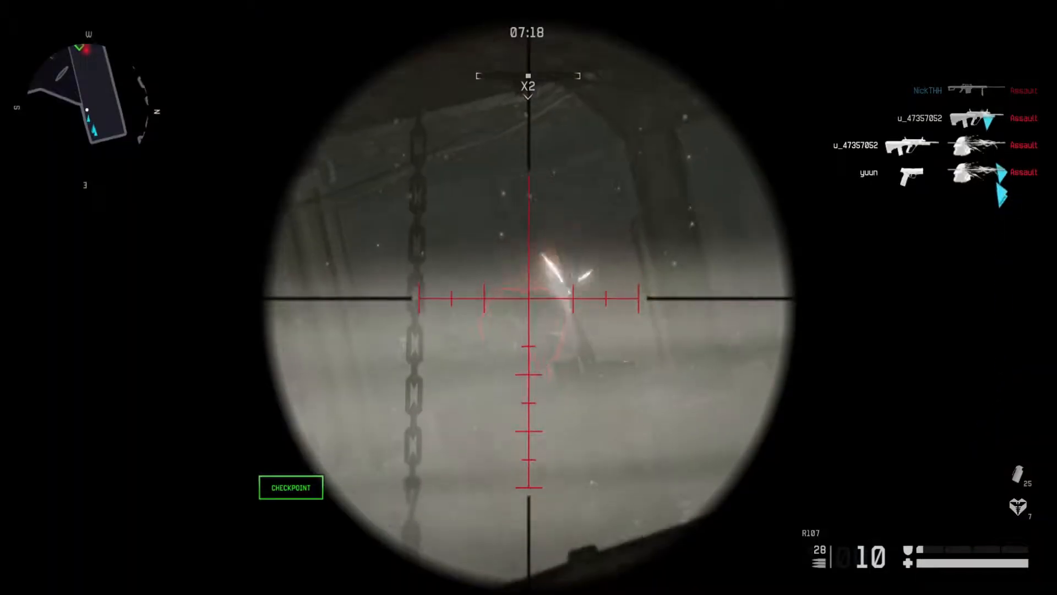
{"action": "left_click", "coordinate": [529, 297]}
{"action": "left_click", "coordinate": [529, 297]}
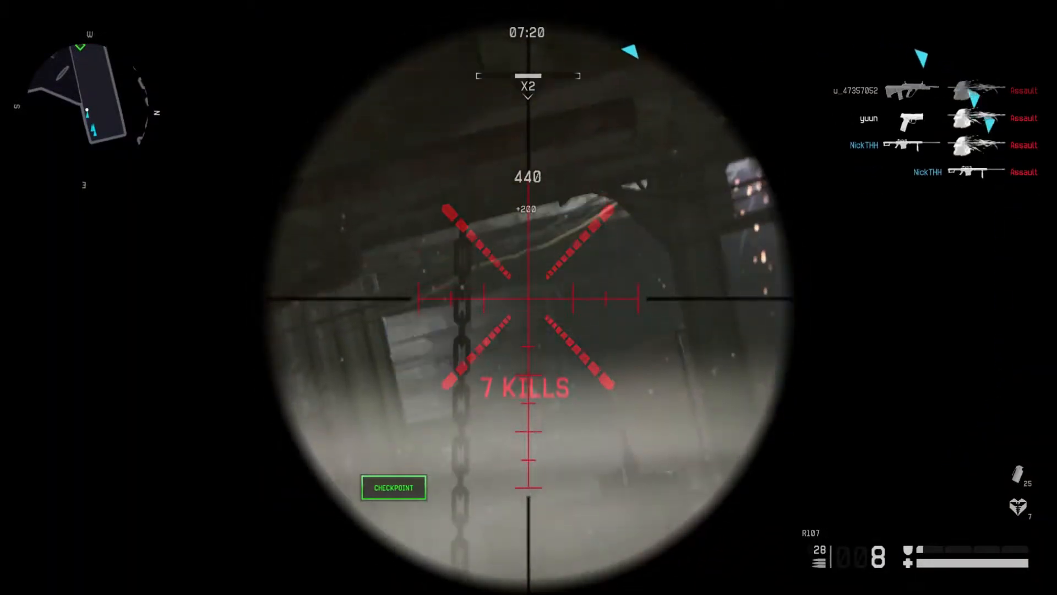
{"action": "right_click", "coordinate": [528, 297]}
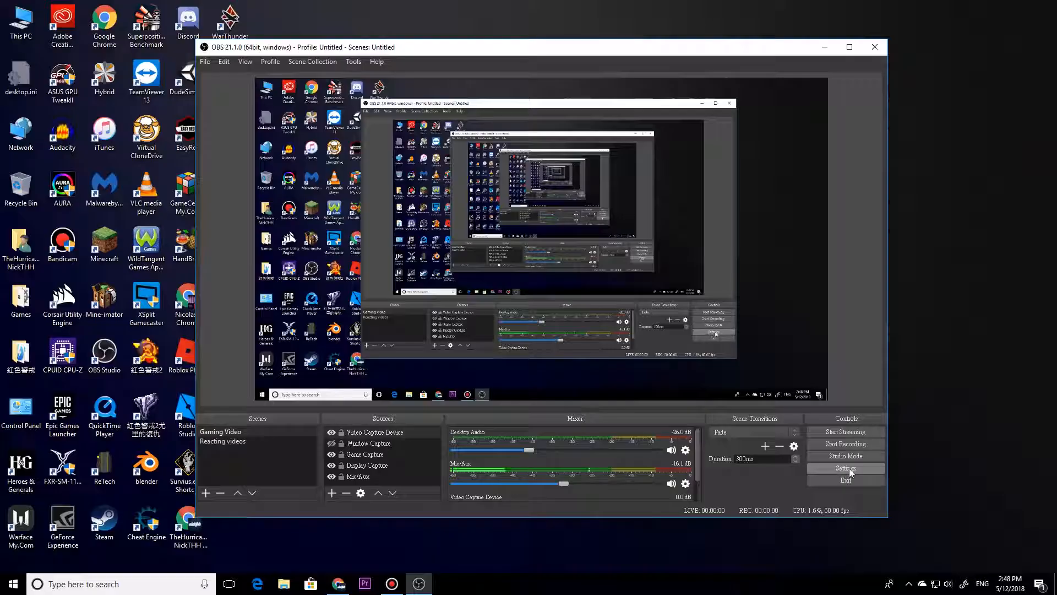
Open the OBS output settings and show the recording options
{"action": "left_click", "coordinate": [355, 357]}
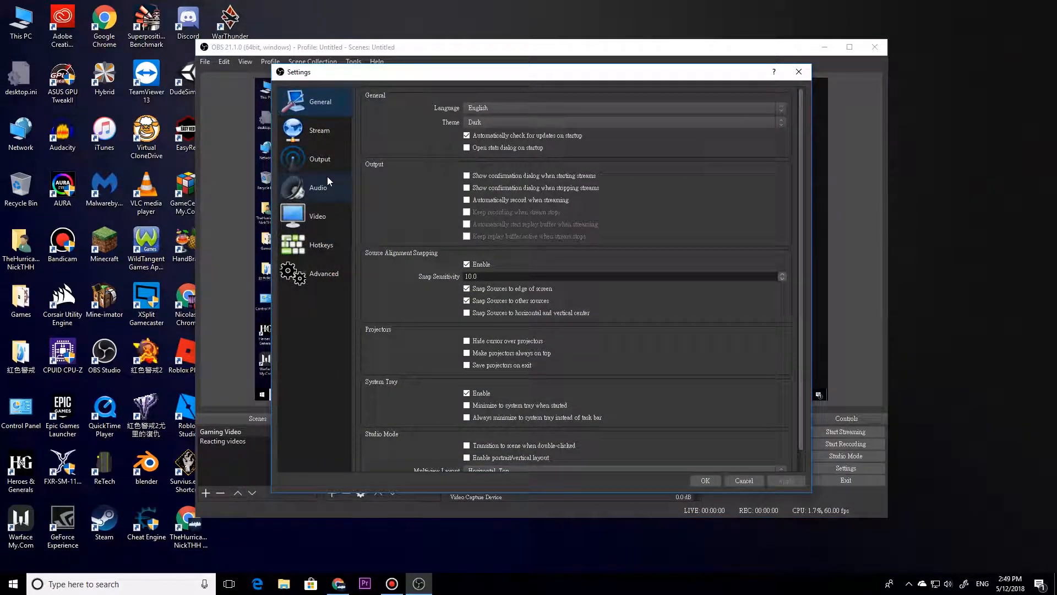
{"action": "left_click", "coordinate": [320, 163]}
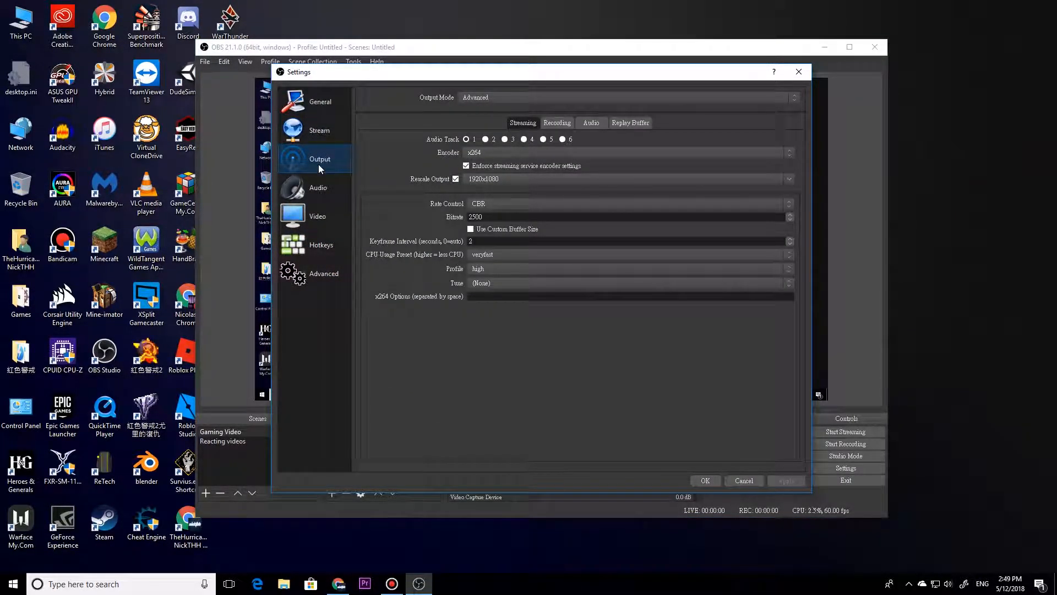
{"action": "left_click", "coordinate": [559, 124]}
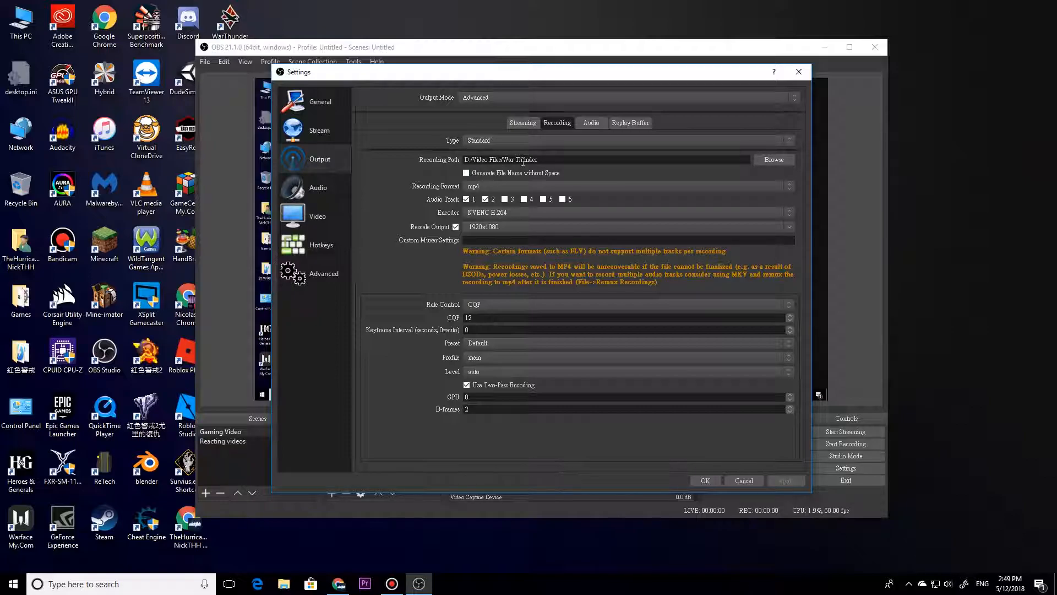
Review the available recording types and the folder set as the recording path
{"action": "left_click", "coordinate": [479, 141]}
{"action": "left_click", "coordinate": [454, 147]}
{"action": "mouse_move", "coordinate": [544, 160]}
{"action": "left_mouse_down"}
{"action": "mouse_move", "coordinate": [517, 160]}
{"action": "mouse_move", "coordinate": [547, 160]}
{"action": "left_mouse_up"}
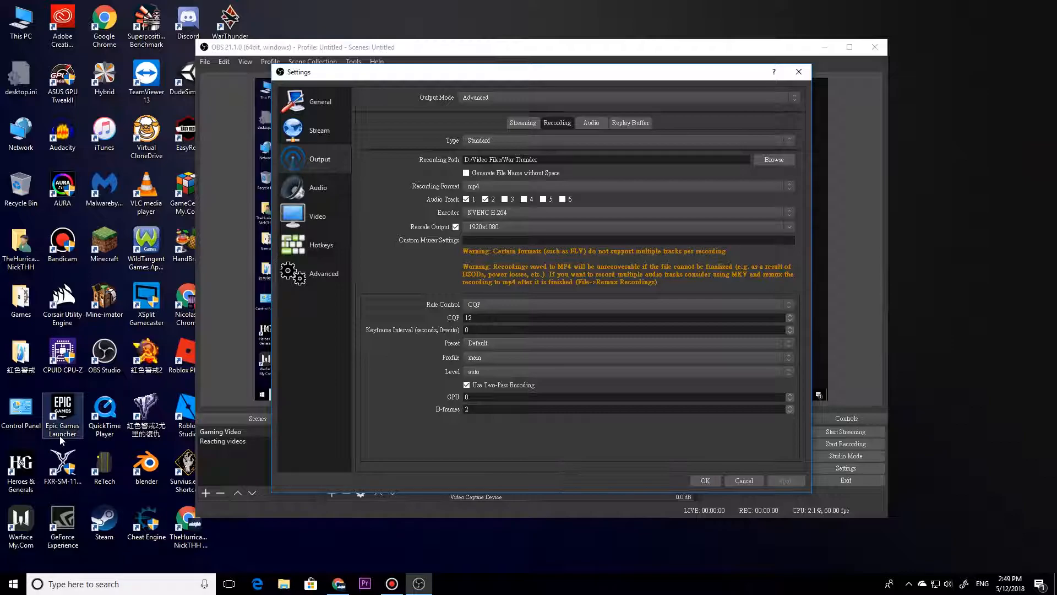
Switch to File Explorer to check the drives under This PC, and return to the OBS recording settings
{"action": "left_click", "coordinate": [284, 583]}
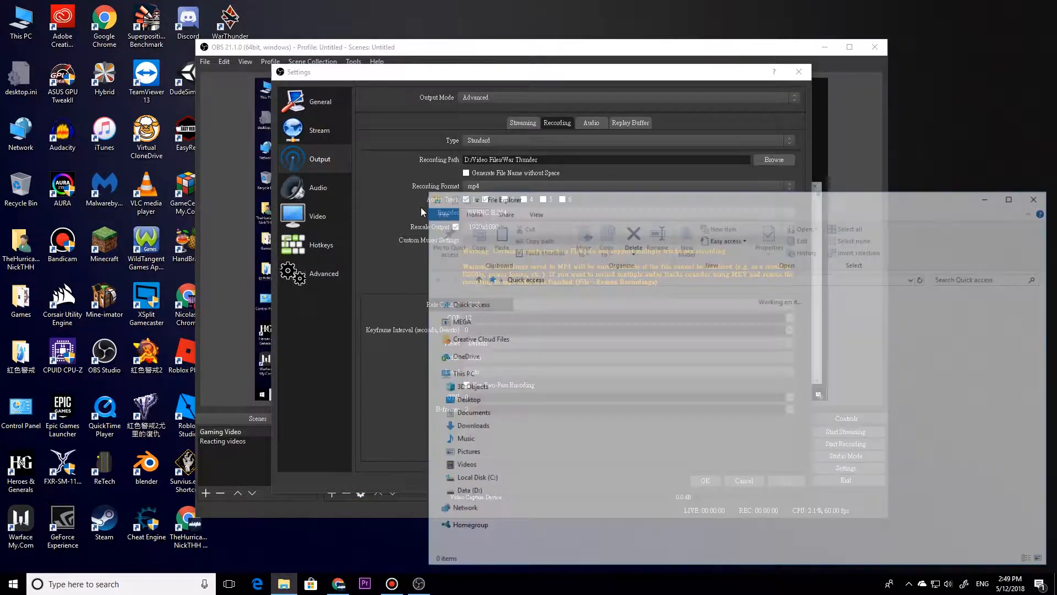
{"action": "left_click_drag", "start_coordinate": [571, 208], "coordinate": [308, 172]}
{"action": "double_click", "coordinate": [317, 322]}
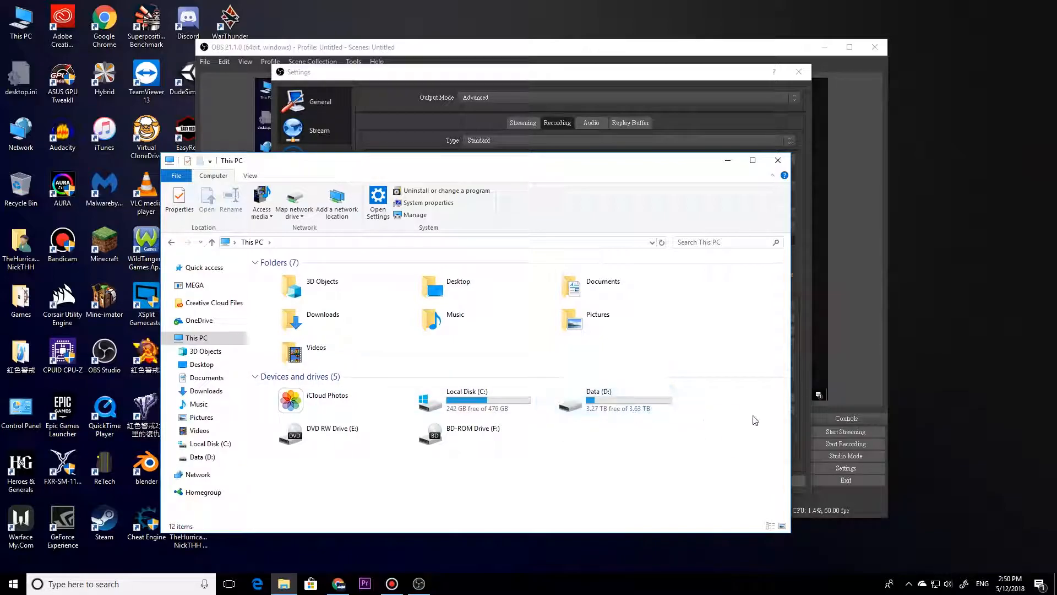
{"action": "left_click", "coordinate": [704, 80]}
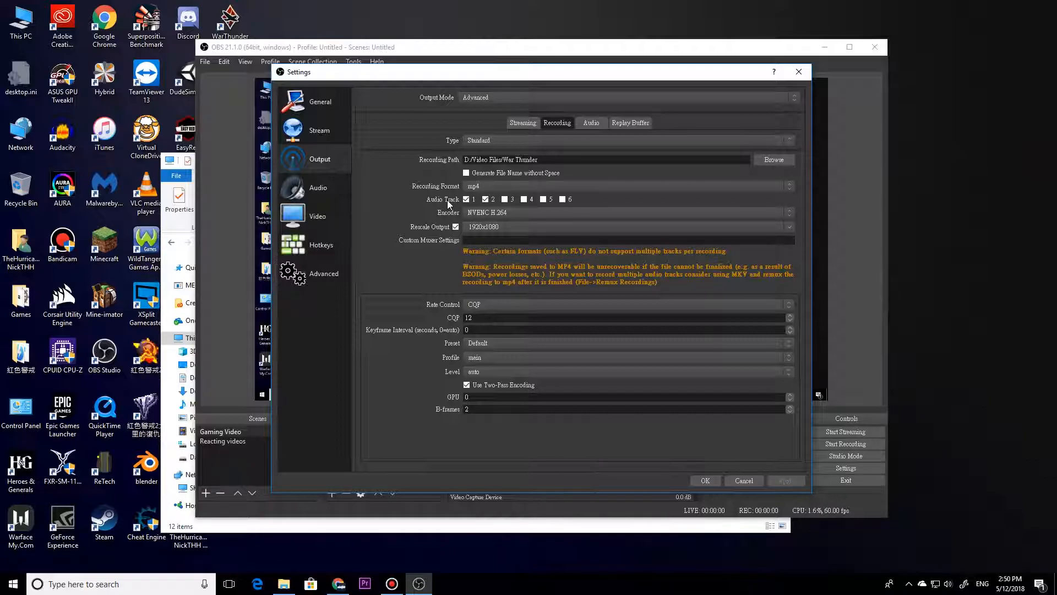
Review the bitrate and name of each output audio track and return to the recording options
{"action": "left_click", "coordinate": [596, 124]}
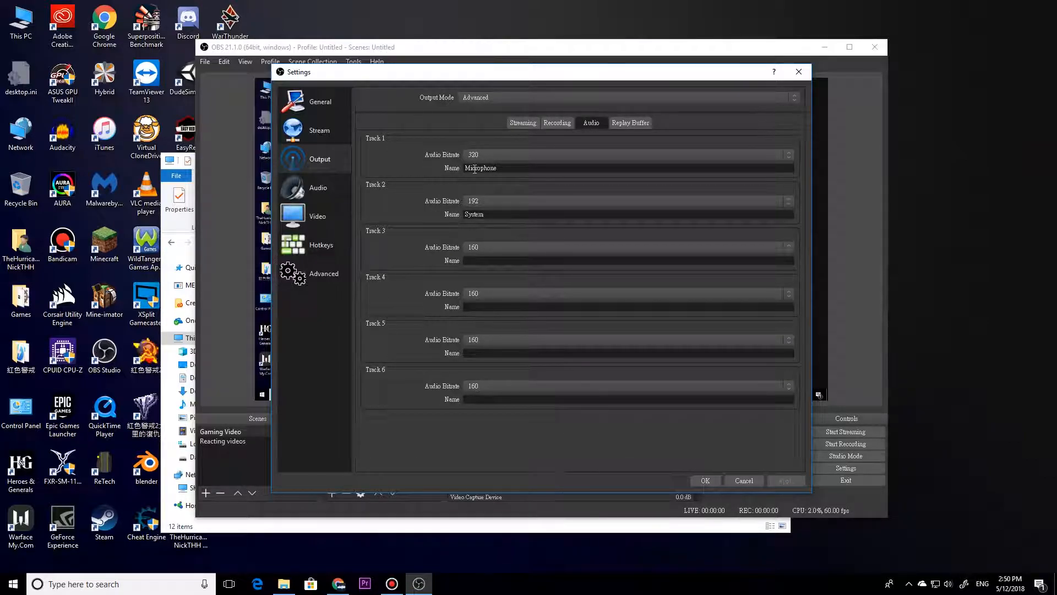
{"action": "left_click", "coordinate": [570, 123]}
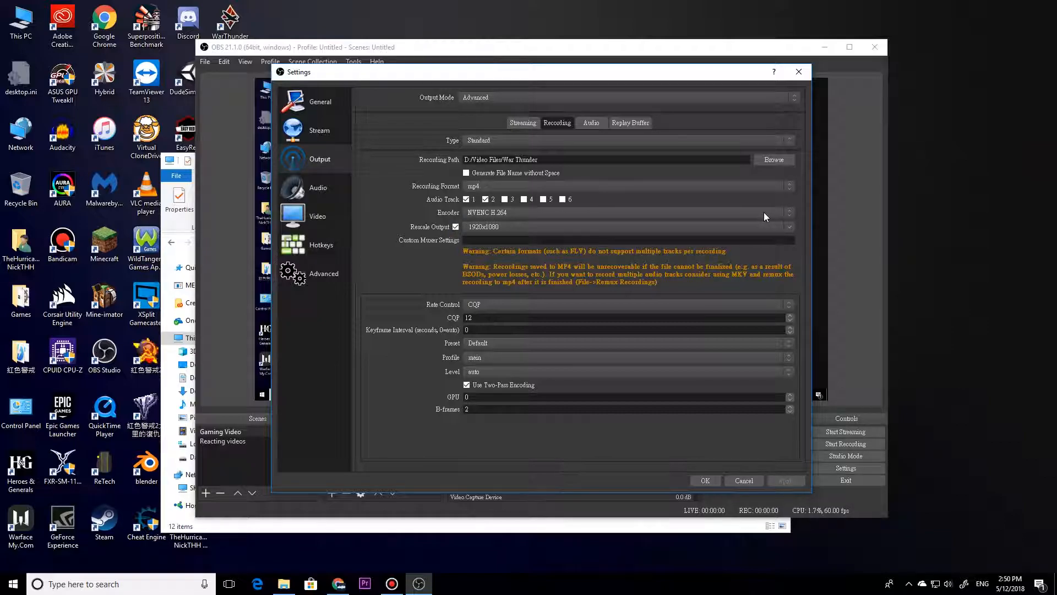
Examine the encoders available for recording, leaving the current selection in place
{"action": "left_click", "coordinate": [778, 212]}
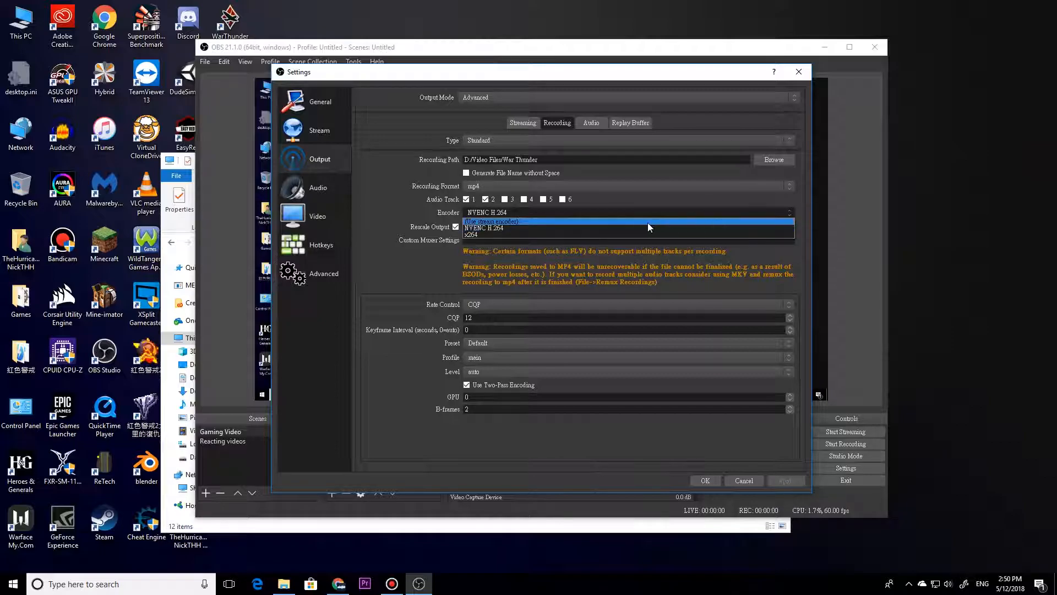
{"action": "left_click", "coordinate": [560, 213]}
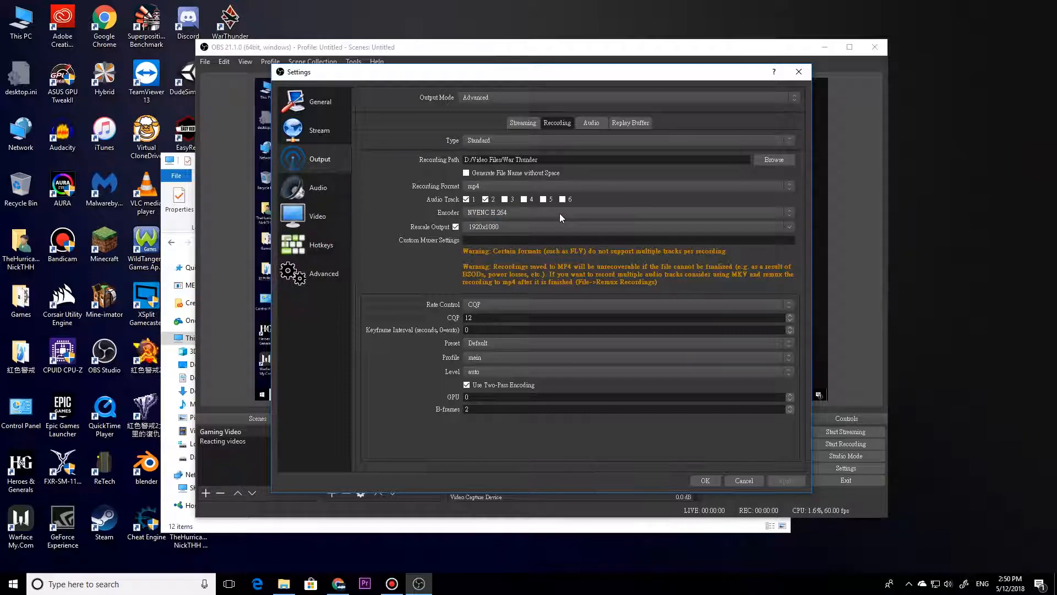
{"action": "left_click", "coordinate": [560, 213]}
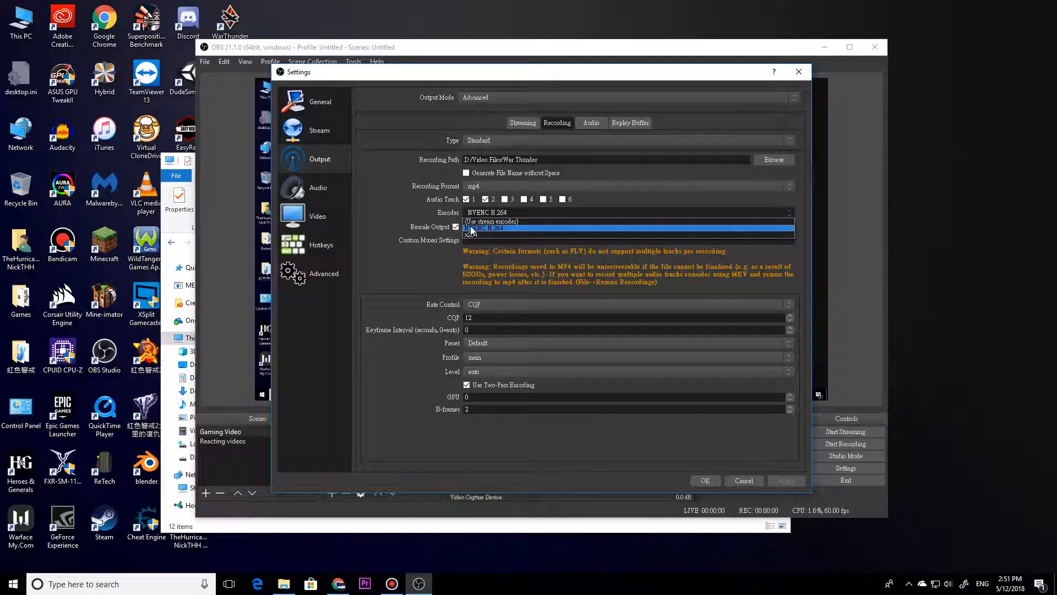
{"action": "left_click", "coordinate": [500, 210]}
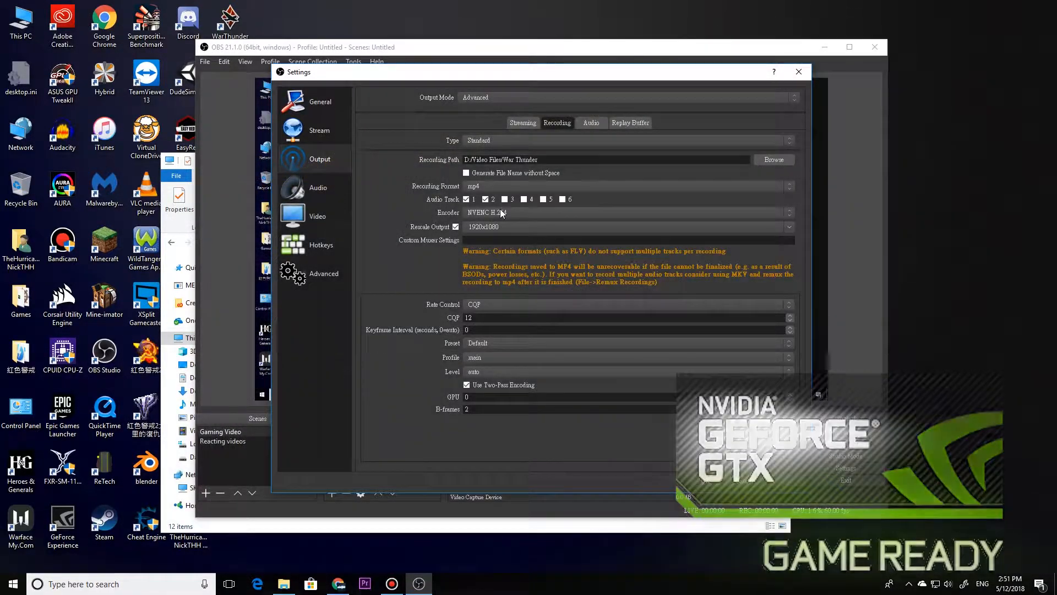
{"action": "left_click", "coordinate": [503, 213]}
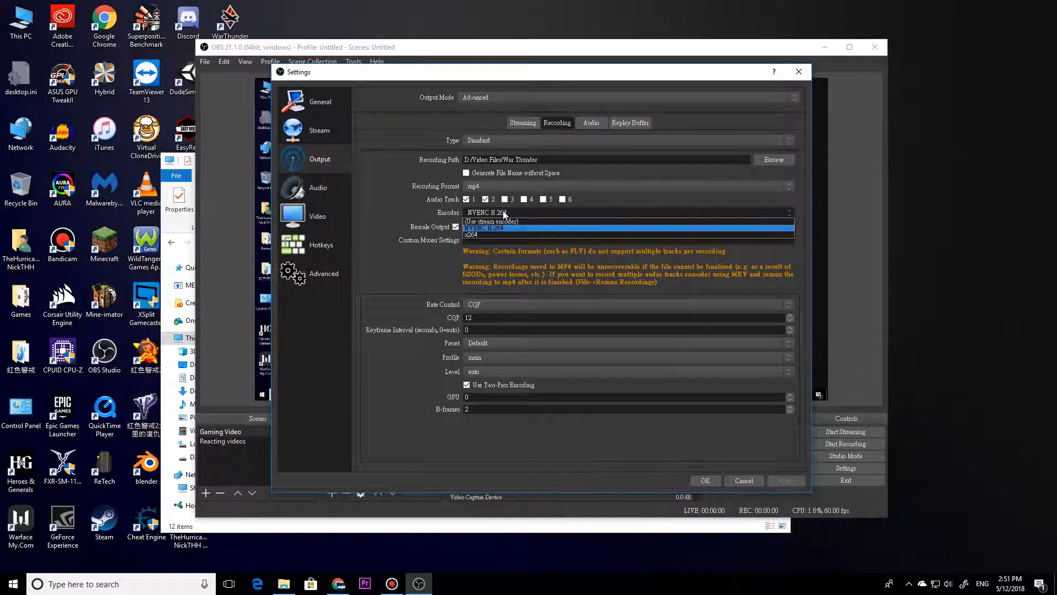
{"action": "left_click", "coordinate": [510, 213]}
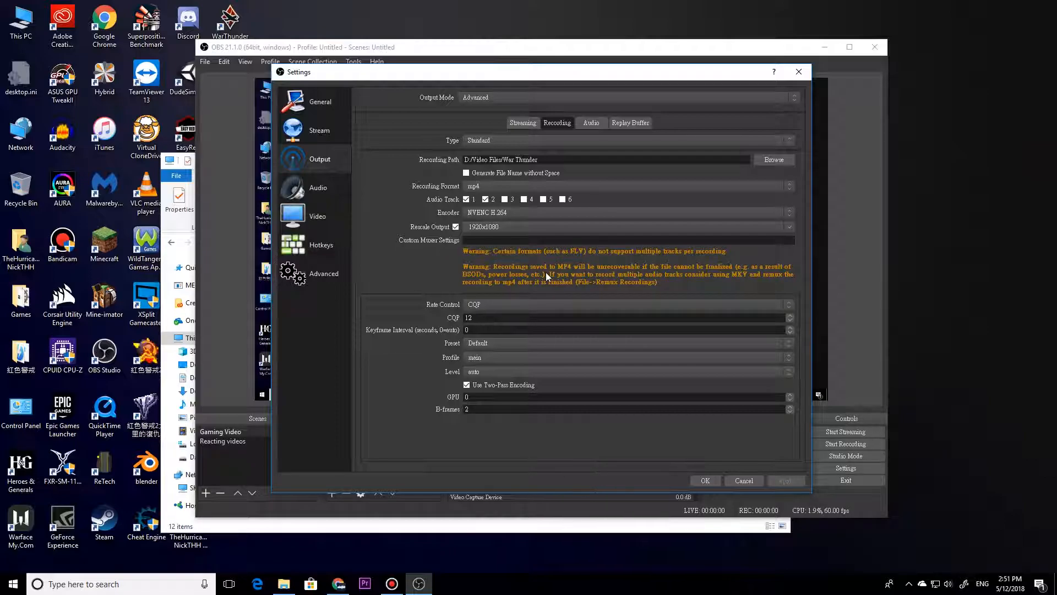
Choose CQP as the recording rate control and check the CQP and keyframe interval values
{"action": "left_click", "coordinate": [472, 305]}
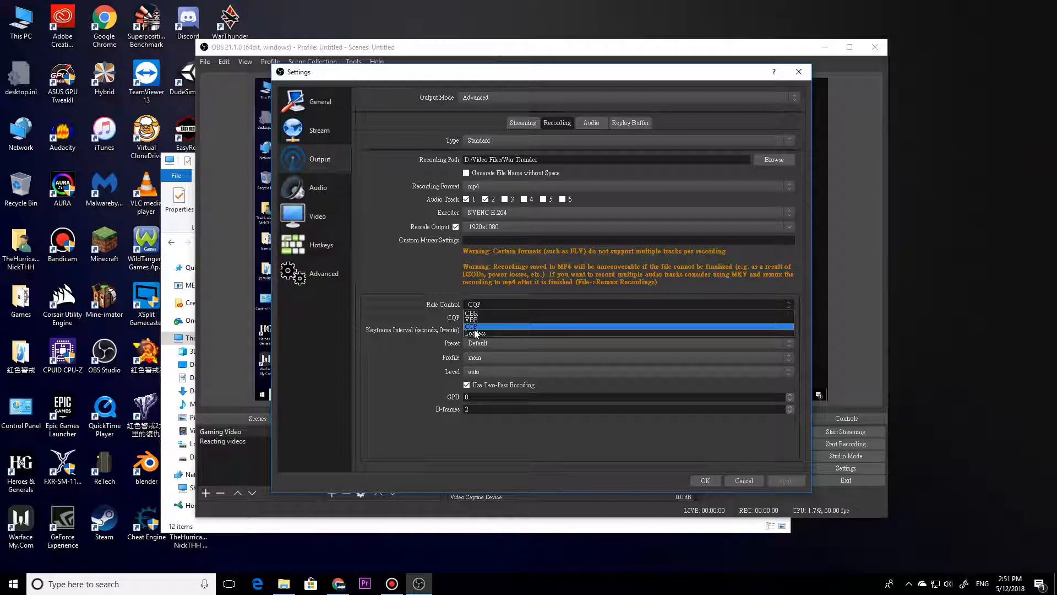
{"action": "left_click", "coordinate": [477, 326]}
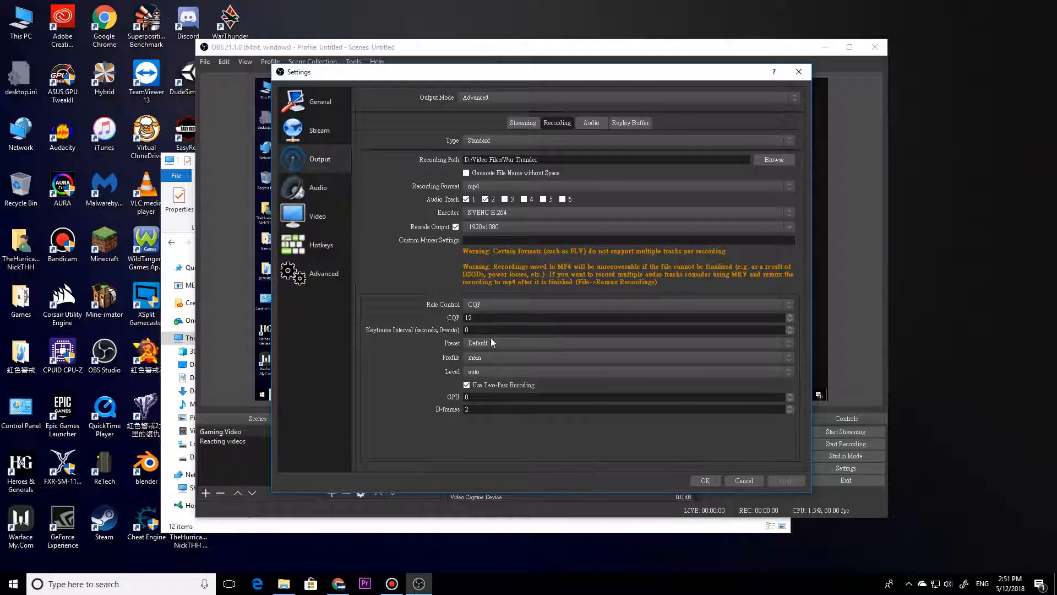
{"action": "left_click", "coordinate": [516, 315]}
{"action": "left_click", "coordinate": [485, 330]}
Examine the encoder's preset and profile choices without picking different ones
{"action": "left_click", "coordinate": [494, 339]}
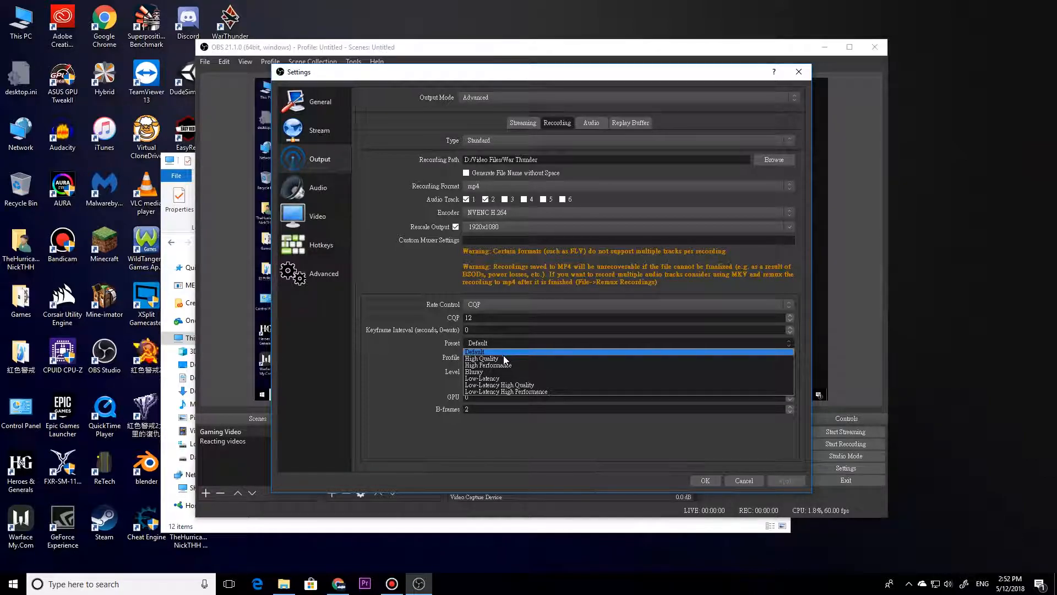
{"action": "left_click", "coordinate": [507, 339]}
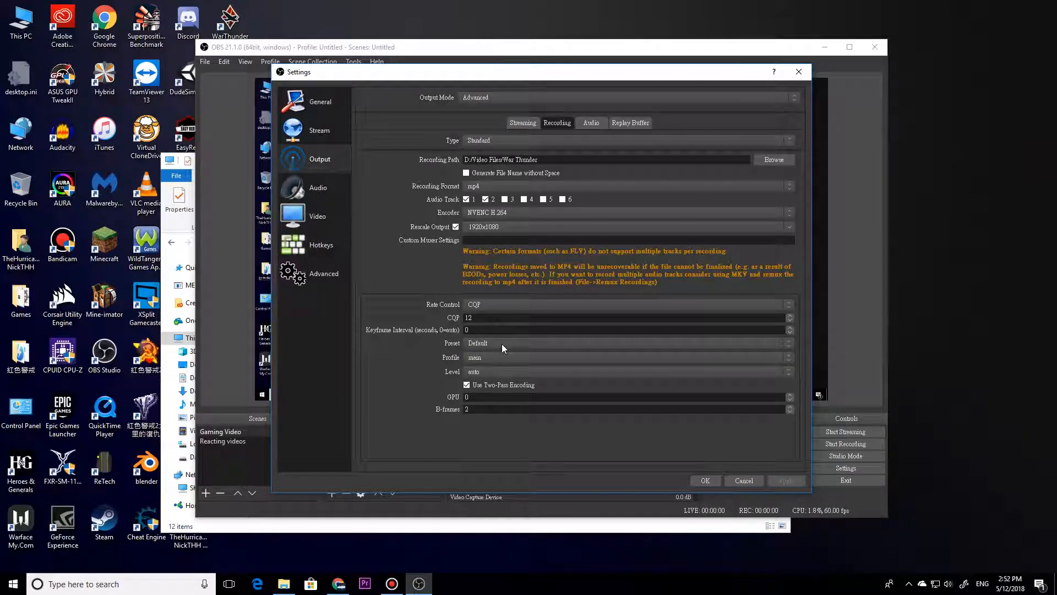
{"action": "left_click", "coordinate": [495, 357]}
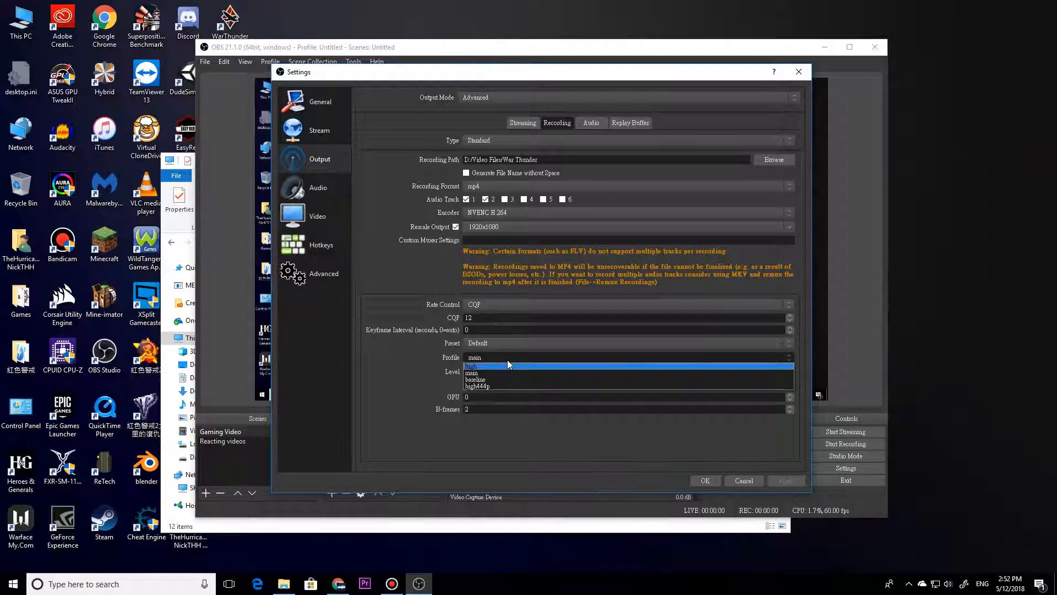
{"action": "left_click", "coordinate": [516, 355]}
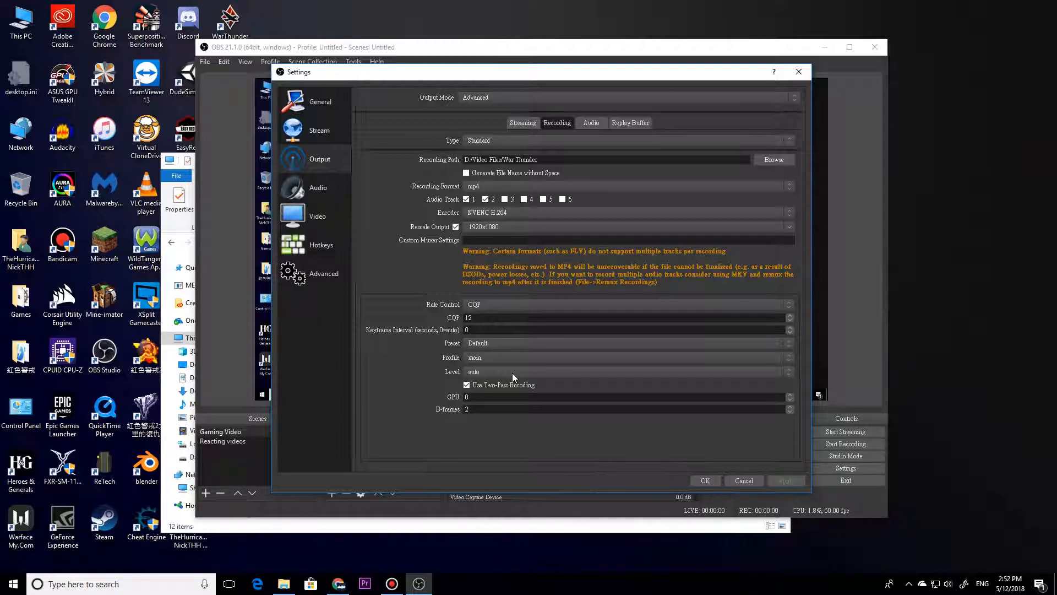
Examine the recording encoder's level choices without picking a different one, and look over the streaming output settings
{"action": "left_click", "coordinate": [512, 372]}
{"action": "left_click", "coordinate": [511, 368]}
{"action": "left_click", "coordinate": [511, 368]}
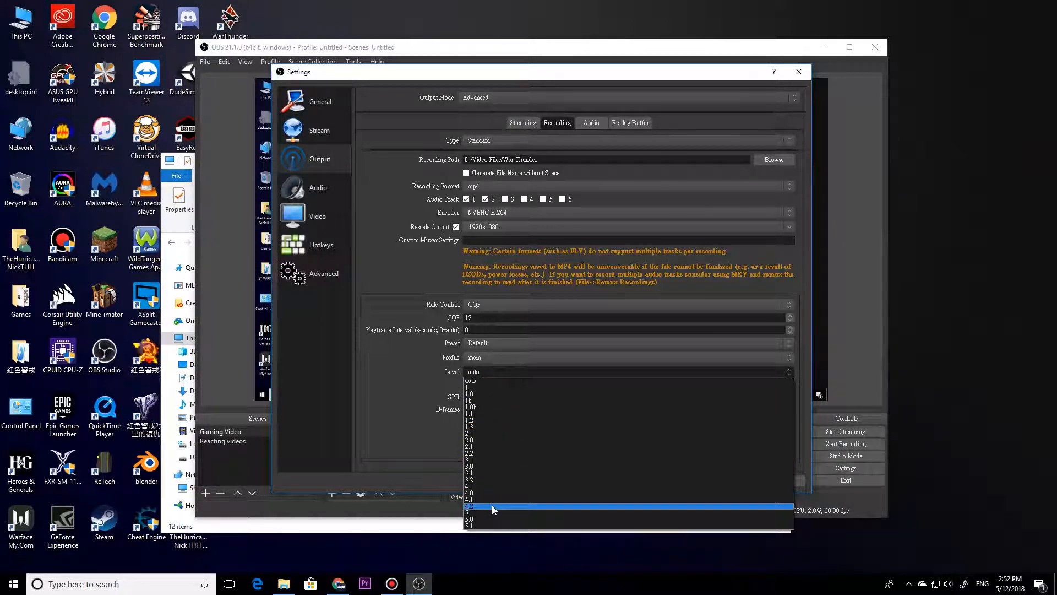
{"action": "left_click", "coordinate": [525, 374]}
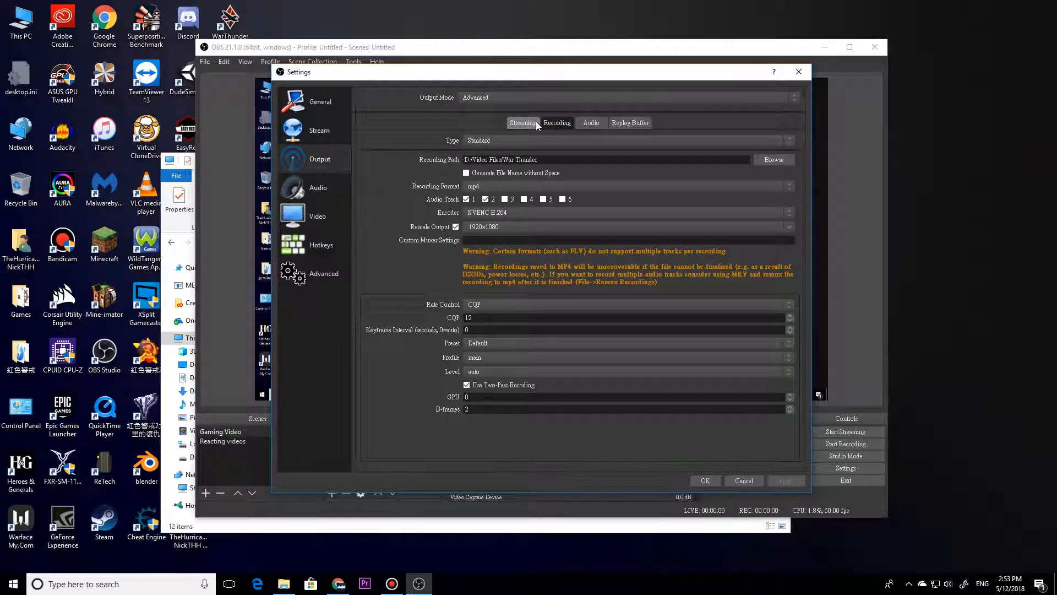
{"action": "left_click", "coordinate": [531, 119]}
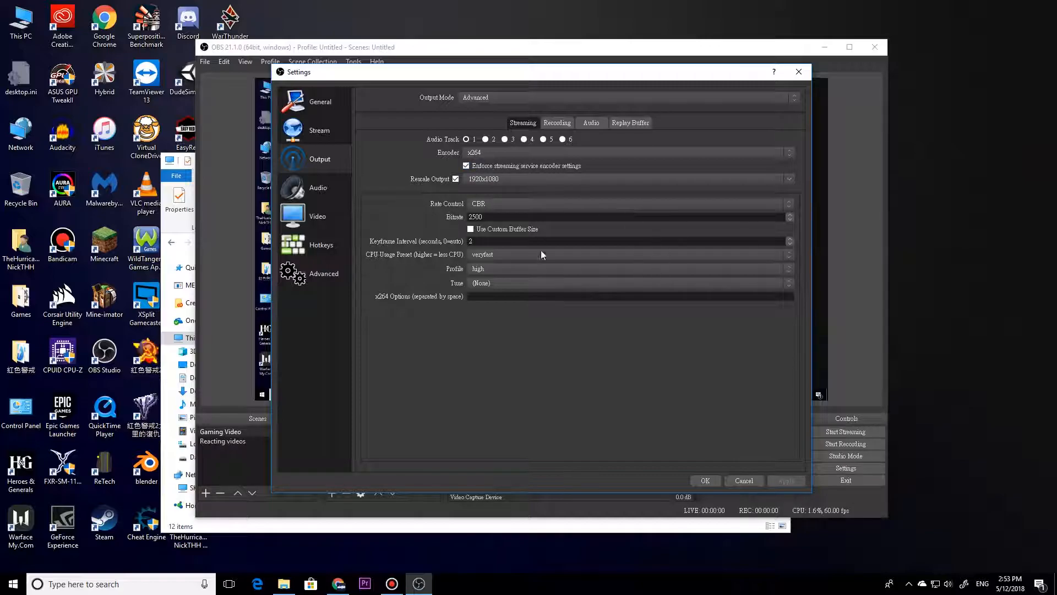
Check the audio sample rate choices and choose Stereo for the audio channels
{"action": "left_click", "coordinate": [309, 187]}
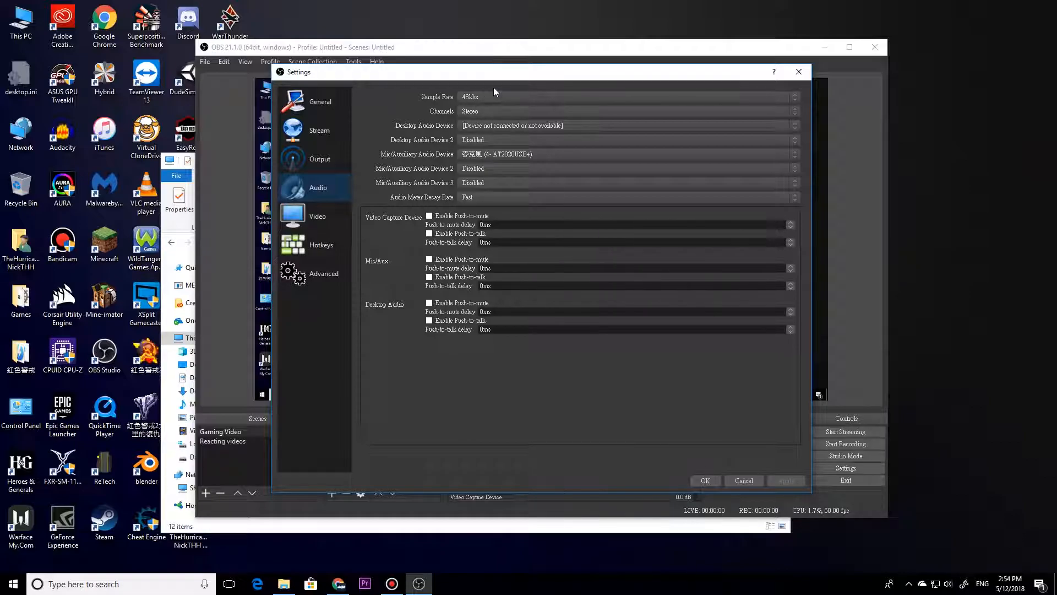
{"action": "left_click", "coordinate": [549, 98]}
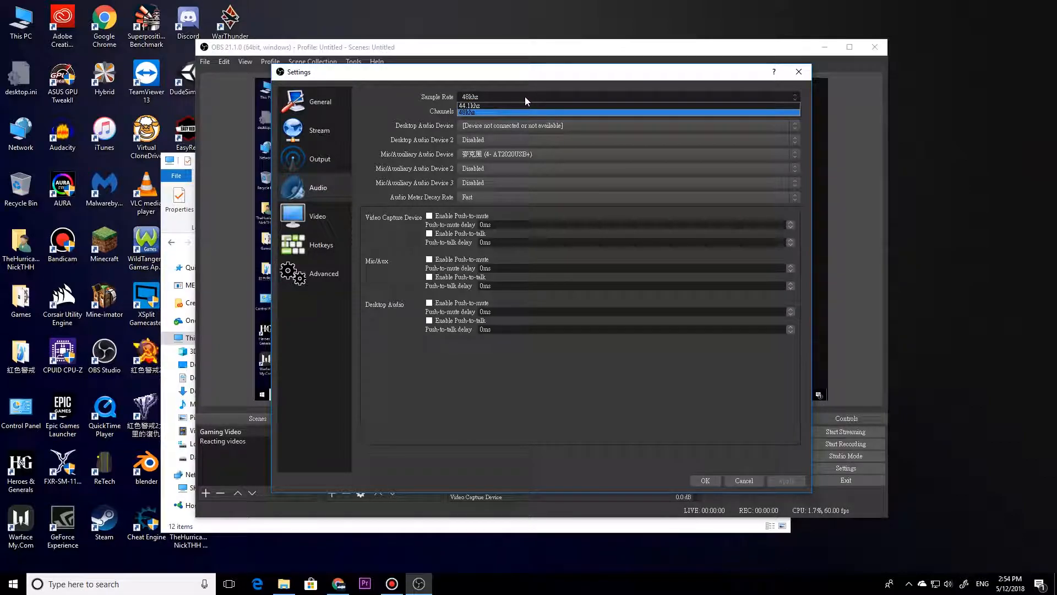
{"action": "left_click", "coordinate": [502, 97]}
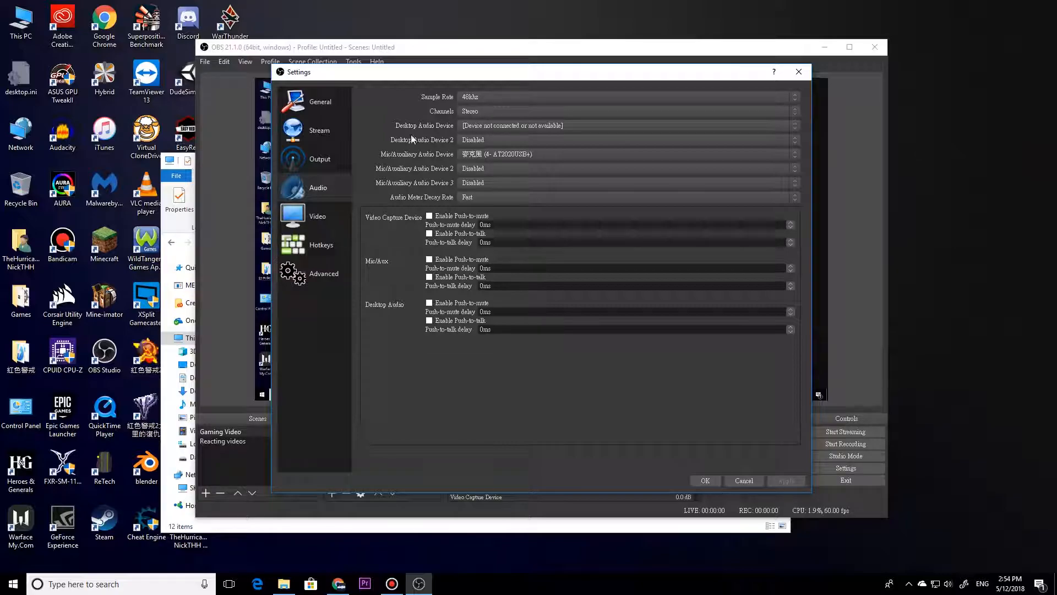
{"action": "left_click_drag", "start_coordinate": [334, 74], "coordinate": [372, 65]}
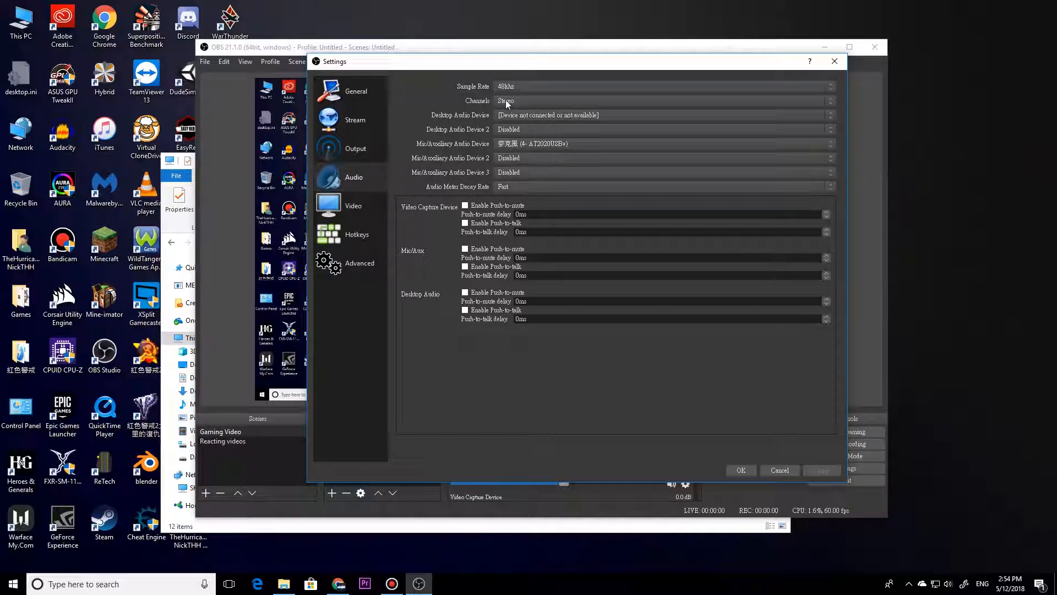
{"action": "left_click", "coordinate": [530, 100]}
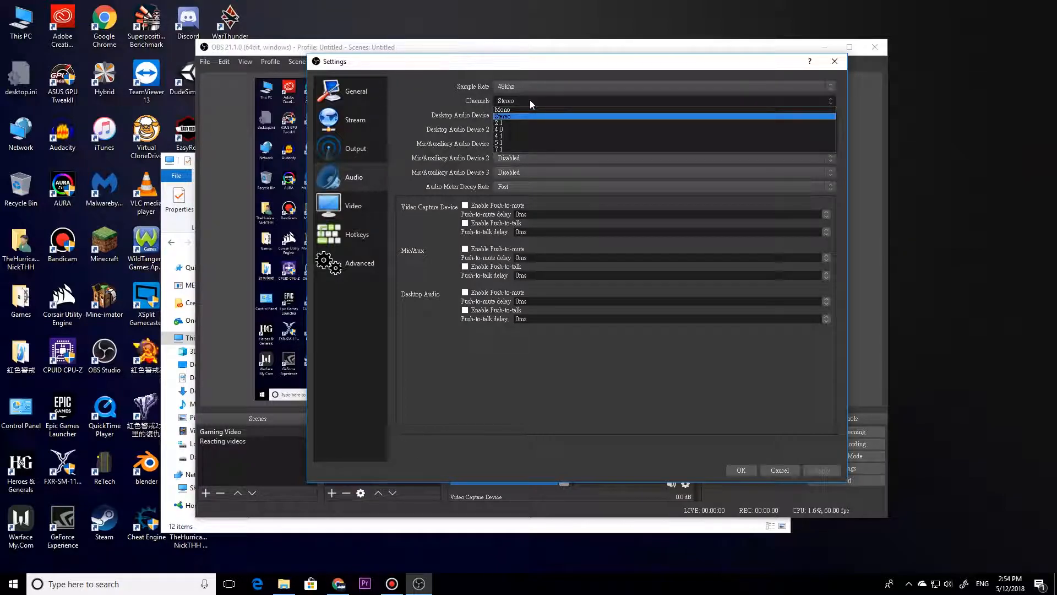
{"action": "left_click", "coordinate": [506, 116]}
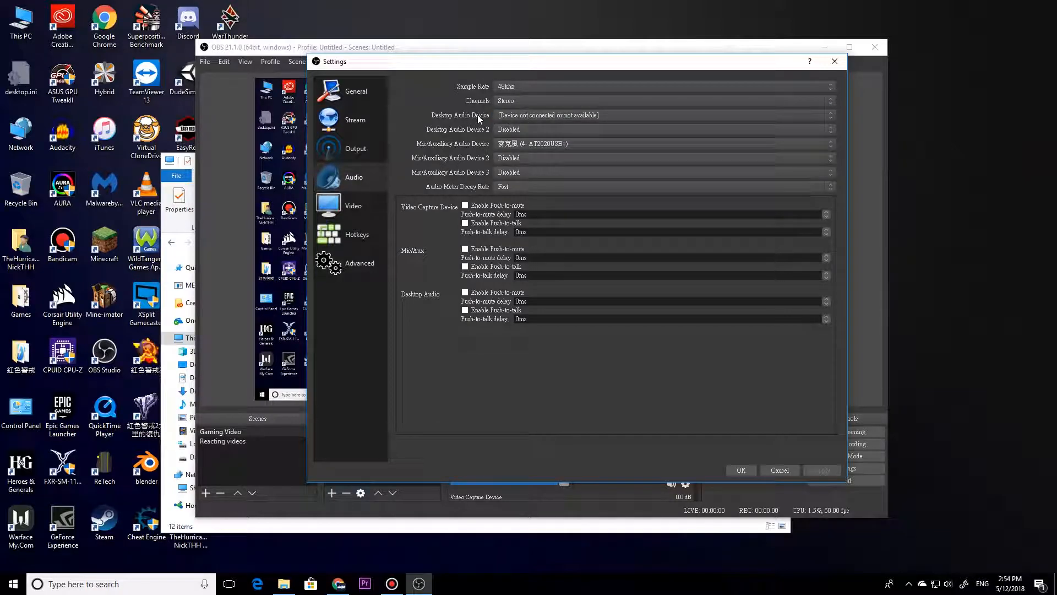
Set the desktop audio device to Realtek Digital Output (Realtek High Definition Audio) and check the primary microphone device choices
{"action": "left_click", "coordinate": [508, 115]}
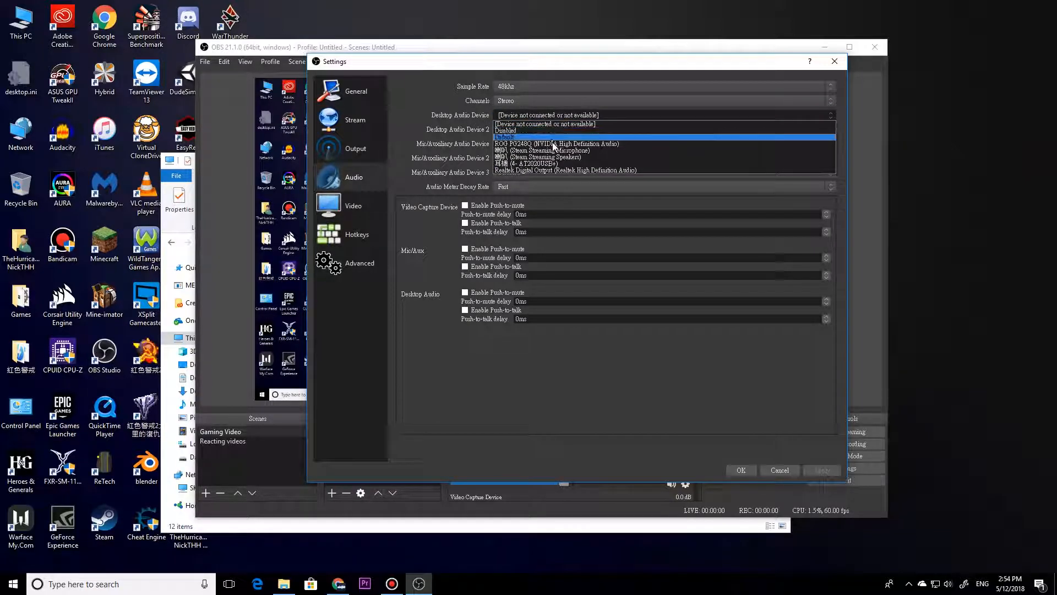
{"action": "left_click", "coordinate": [584, 170]}
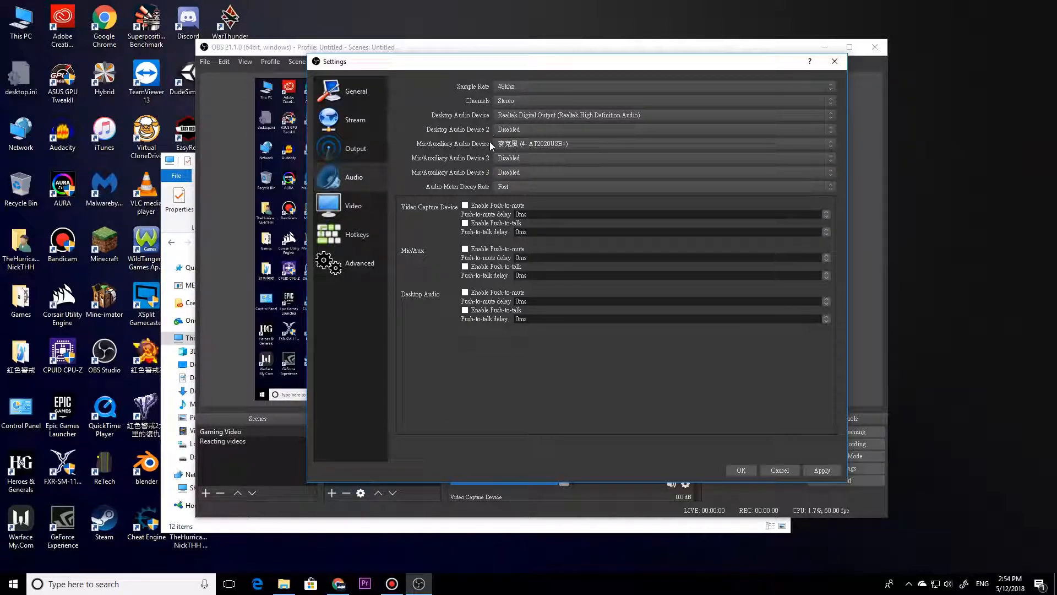
{"action": "left_click", "coordinate": [530, 114]}
{"action": "left_click", "coordinate": [532, 114]}
{"action": "left_click", "coordinate": [515, 144]}
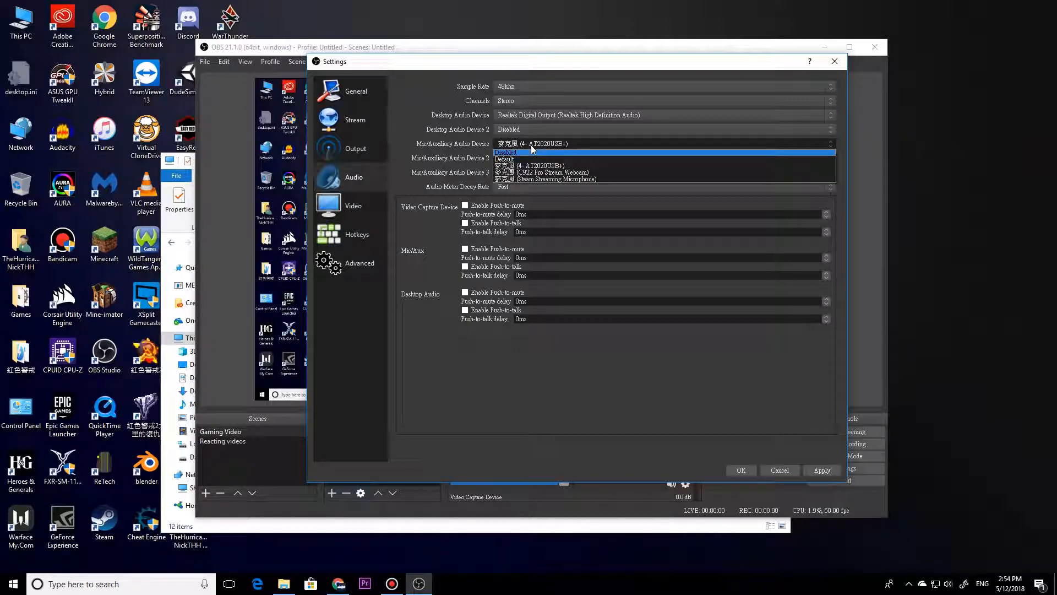
{"action": "left_click", "coordinate": [560, 143]}
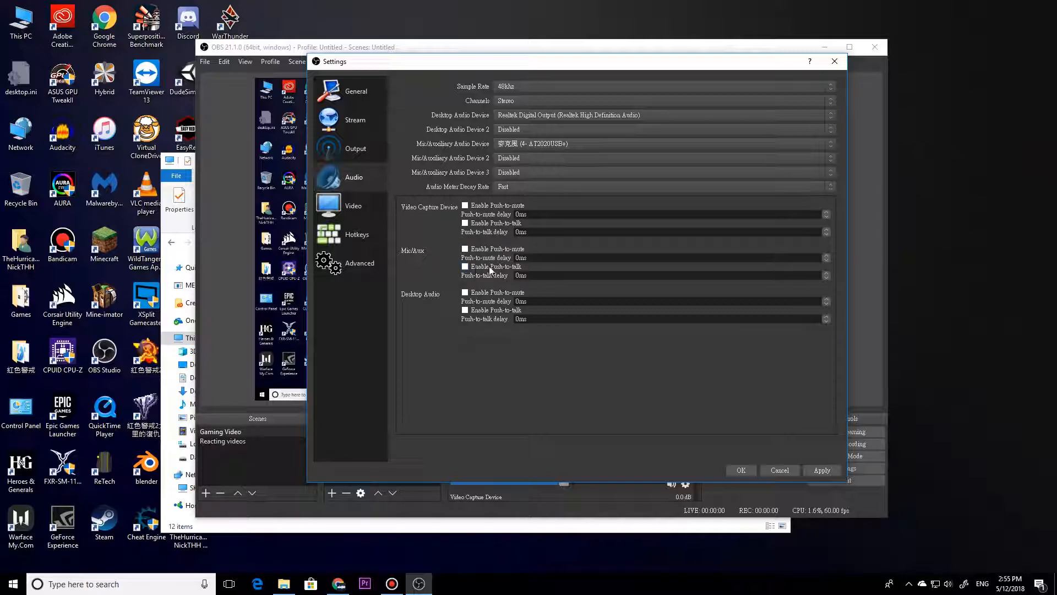
Review the video resolution settings and the downscale filter choices, leaving the current filter in place
{"action": "left_click", "coordinate": [367, 217]}
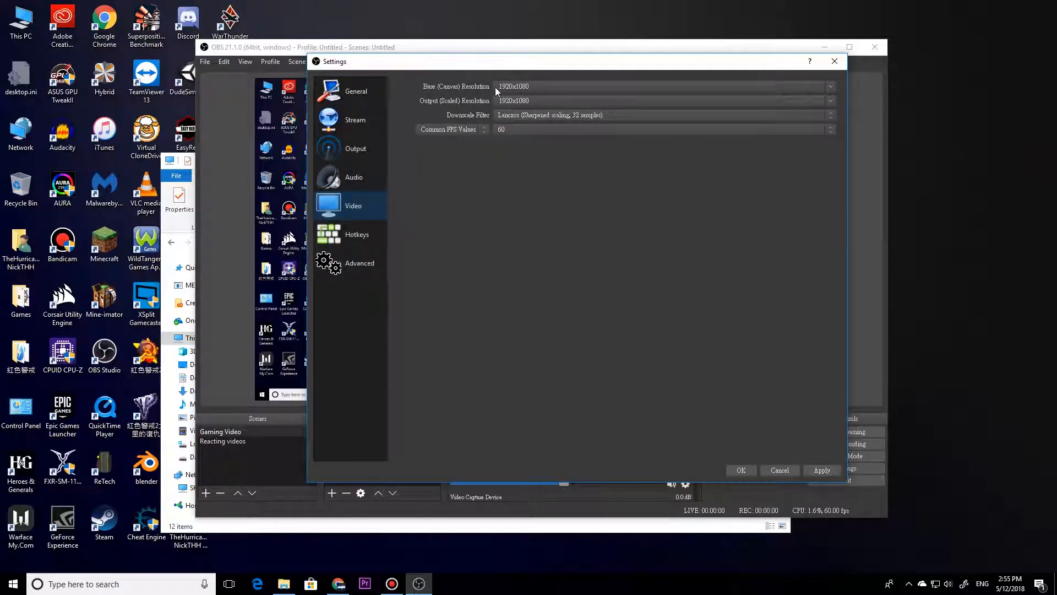
{"action": "left_click", "coordinate": [559, 115]}
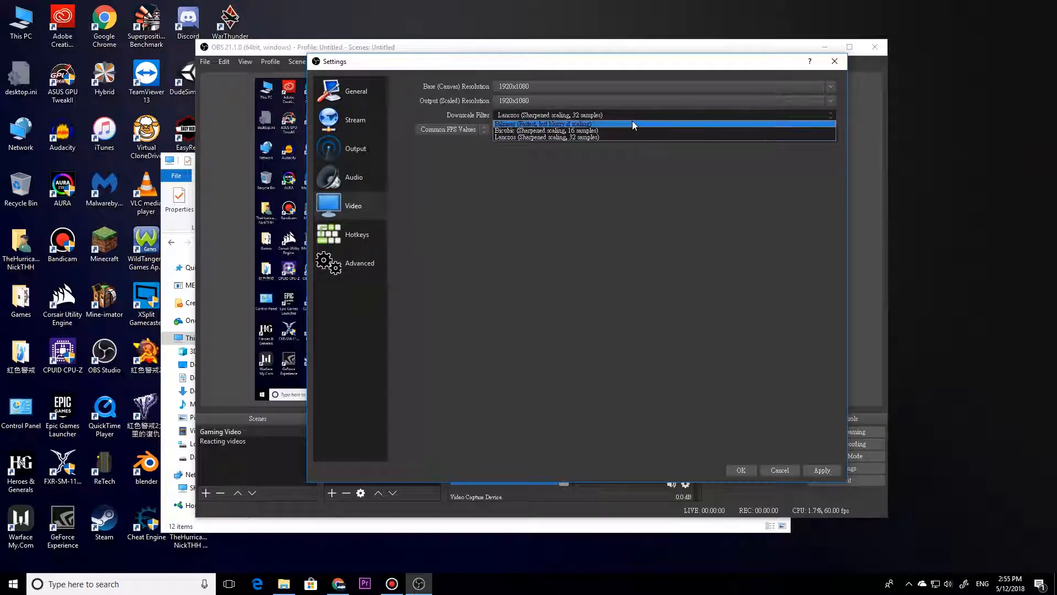
{"action": "left_click", "coordinate": [584, 115]}
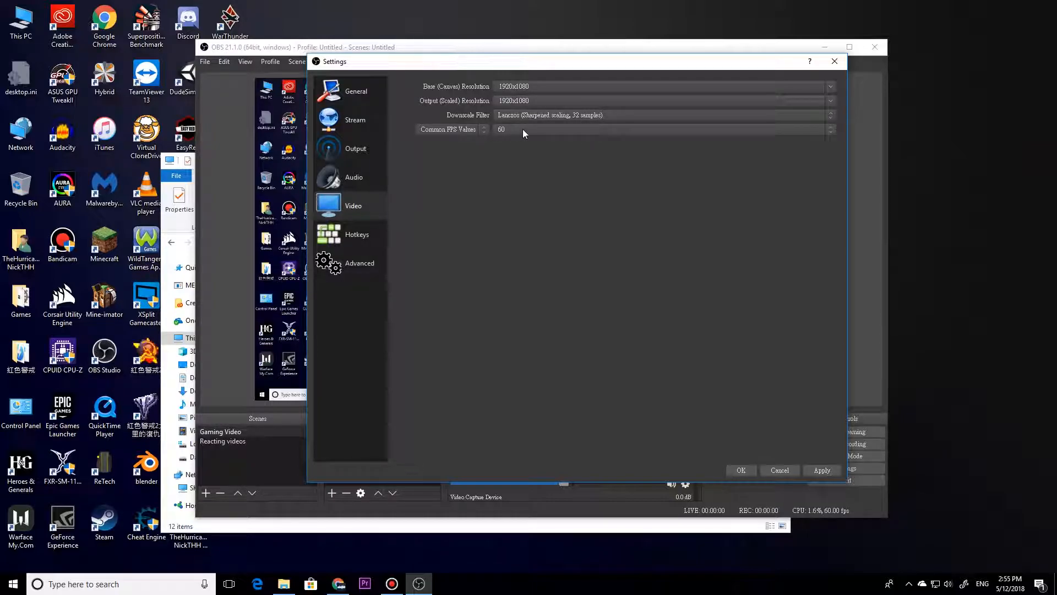
Examine the frame rate options and choose 60 as the common FPS value
{"action": "left_click", "coordinate": [563, 132]}
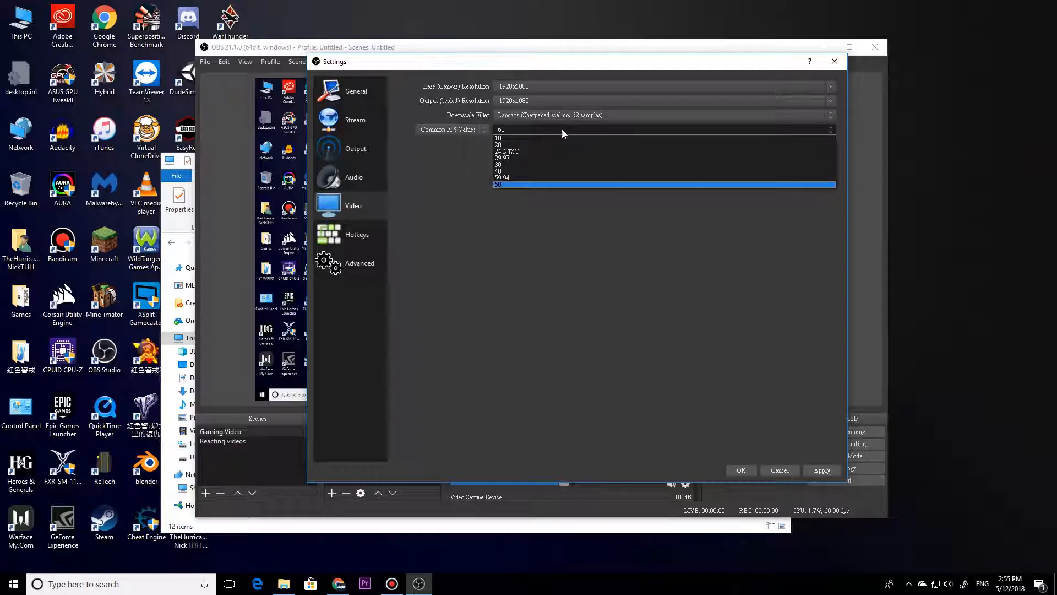
{"action": "left_click", "coordinate": [514, 129]}
{"action": "left_click", "coordinate": [474, 130]}
{"action": "left_click", "coordinate": [474, 132]}
{"action": "left_click", "coordinate": [529, 129]}
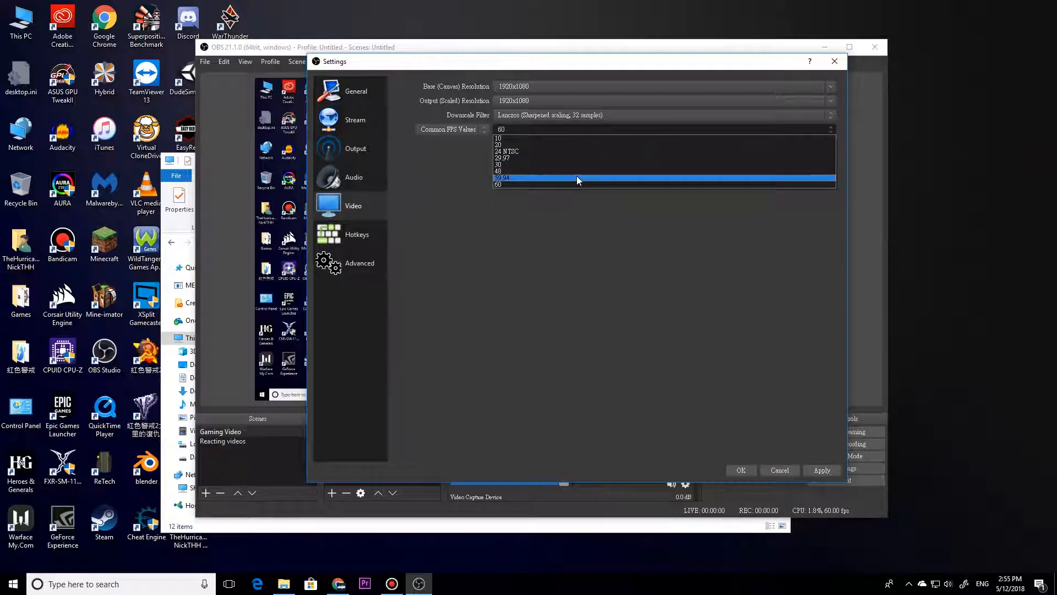
{"action": "left_click", "coordinate": [517, 184]}
{"action": "left_click", "coordinate": [512, 126]}
{"action": "left_click", "coordinate": [512, 126]}
Review the hotkeys for starting and stopping recording and look through the remaining hotkey assignments
{"action": "left_click", "coordinate": [357, 234]}
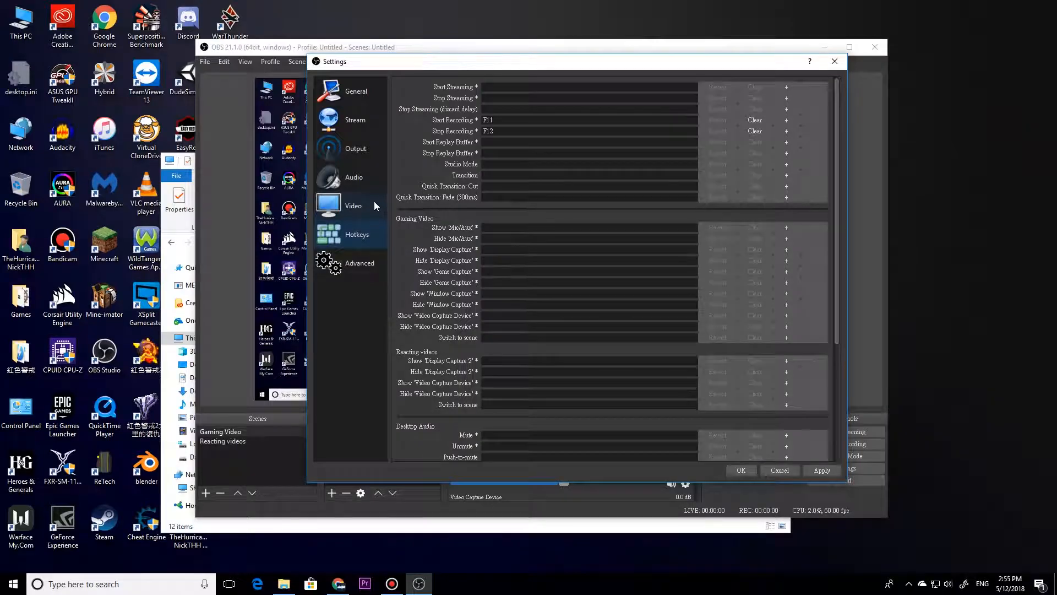
{"action": "left_click_drag", "start_coordinate": [501, 120], "coordinate": [483, 120]}
{"action": "left_click", "coordinate": [496, 121]}
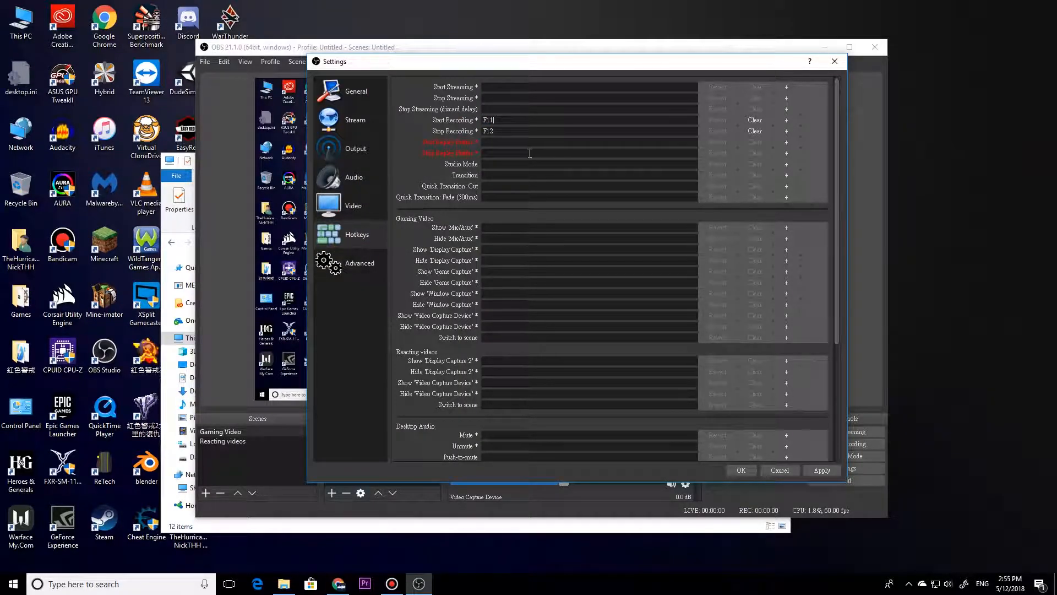
{"action": "left_click", "coordinate": [513, 132]}
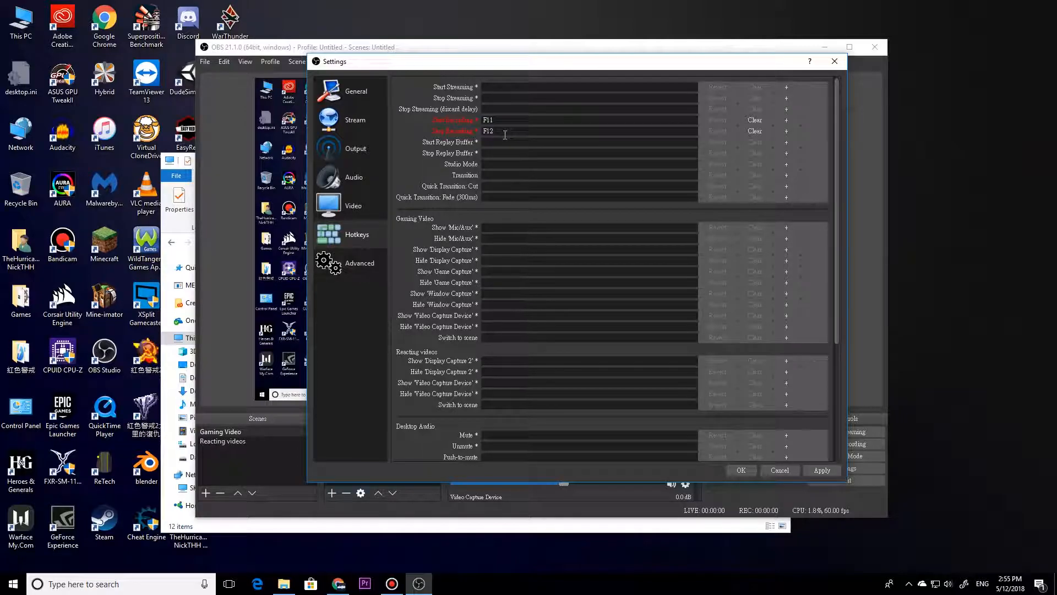
{"action": "scroll", "coordinate": [521, 234], "scroll_direction": "down", "scroll_amount": 5}
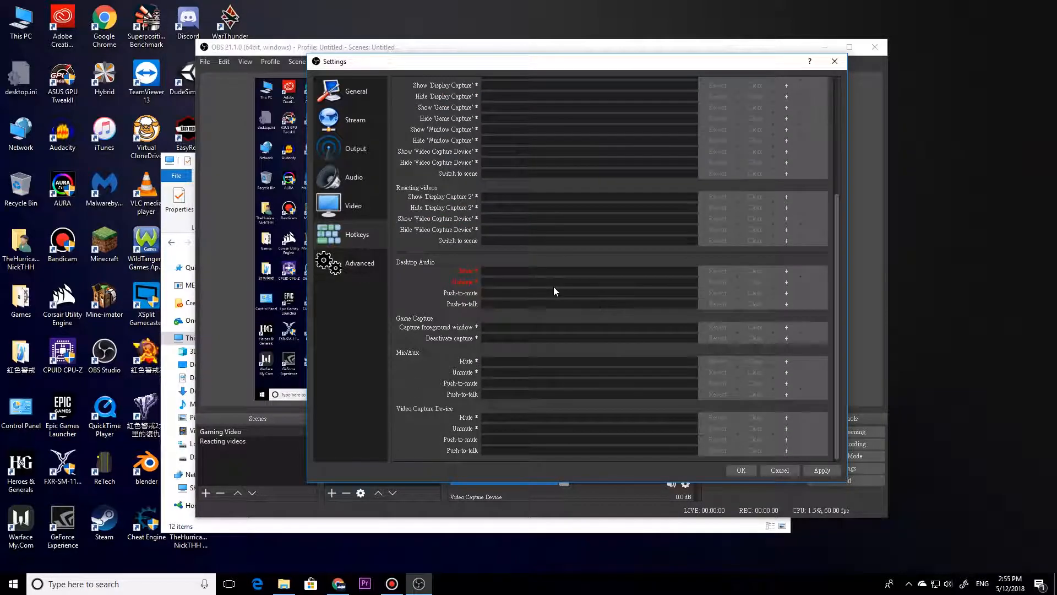
{"action": "scroll", "coordinate": [539, 314], "scroll_direction": "up", "scroll_amount": 5}
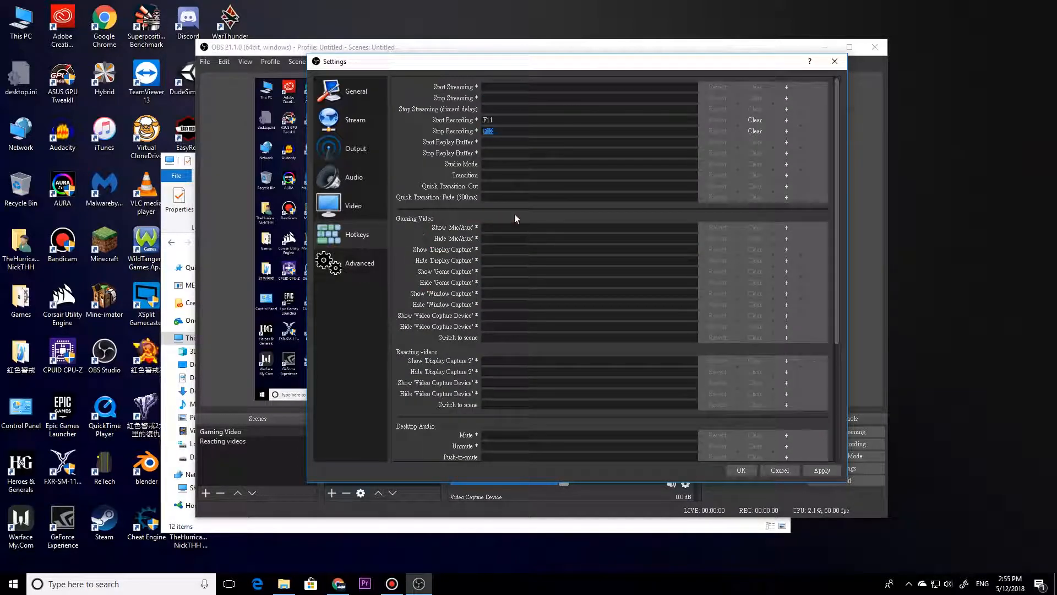
{"action": "left_click", "coordinate": [507, 98]}
Examine the process priority and video renderer choices in the advanced settings without picking different ones
{"action": "left_click", "coordinate": [363, 270]}
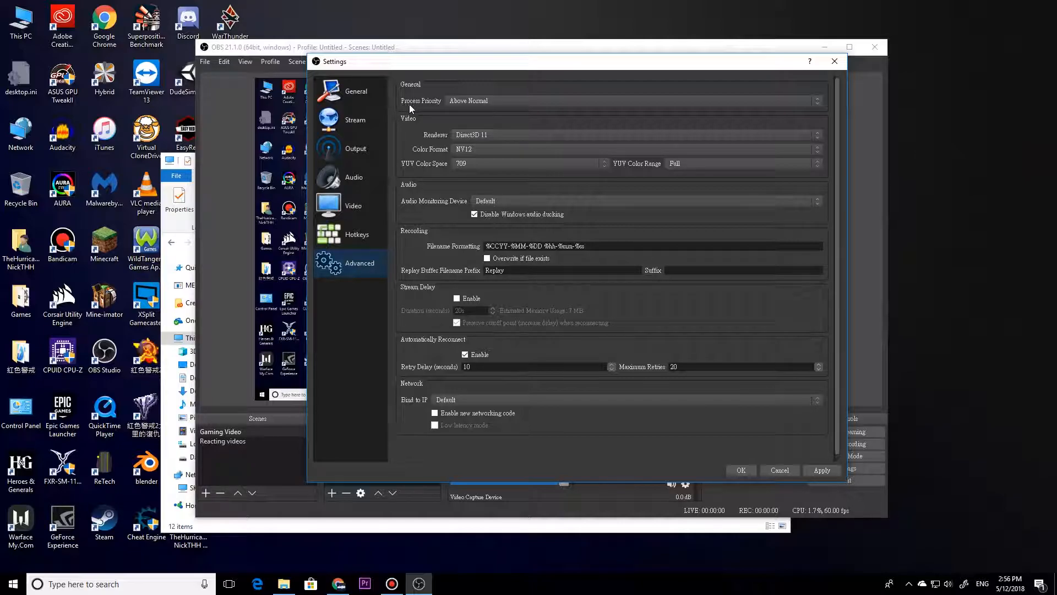
{"action": "left_click", "coordinate": [461, 105]}
{"action": "left_click", "coordinate": [484, 102]}
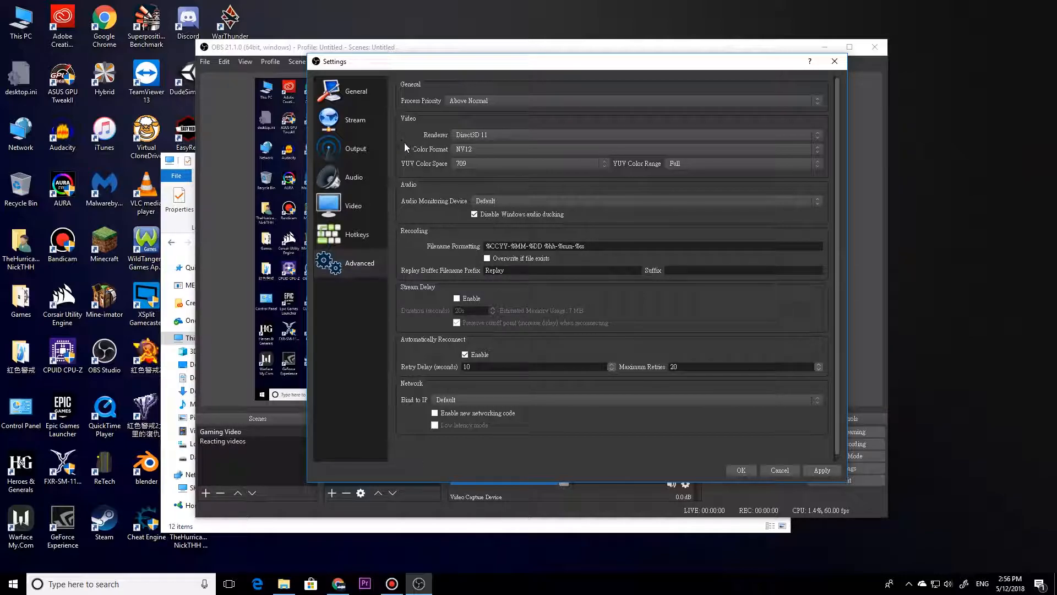
{"action": "left_click", "coordinate": [454, 133]}
{"action": "left_click", "coordinate": [488, 130]}
{"action": "left_click", "coordinate": [531, 134]}
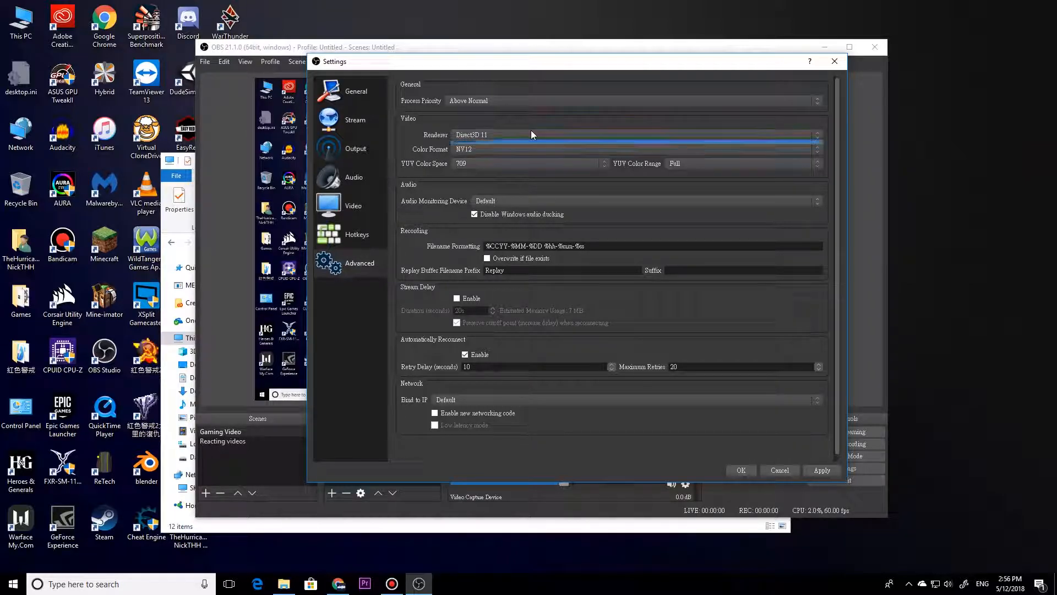
{"action": "left_click", "coordinate": [493, 145]}
{"action": "left_click", "coordinate": [500, 137]}
{"action": "left_click", "coordinate": [503, 134]}
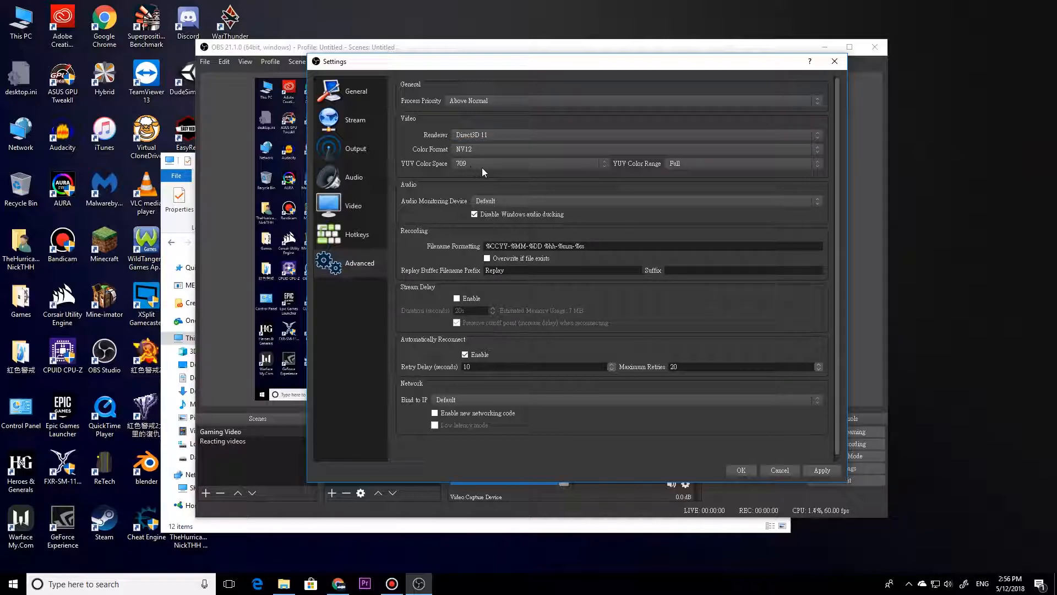
Choose NV12 as the color format and 709 as the YUV color space, and check the YUV color range choices
{"action": "left_click", "coordinate": [484, 148]}
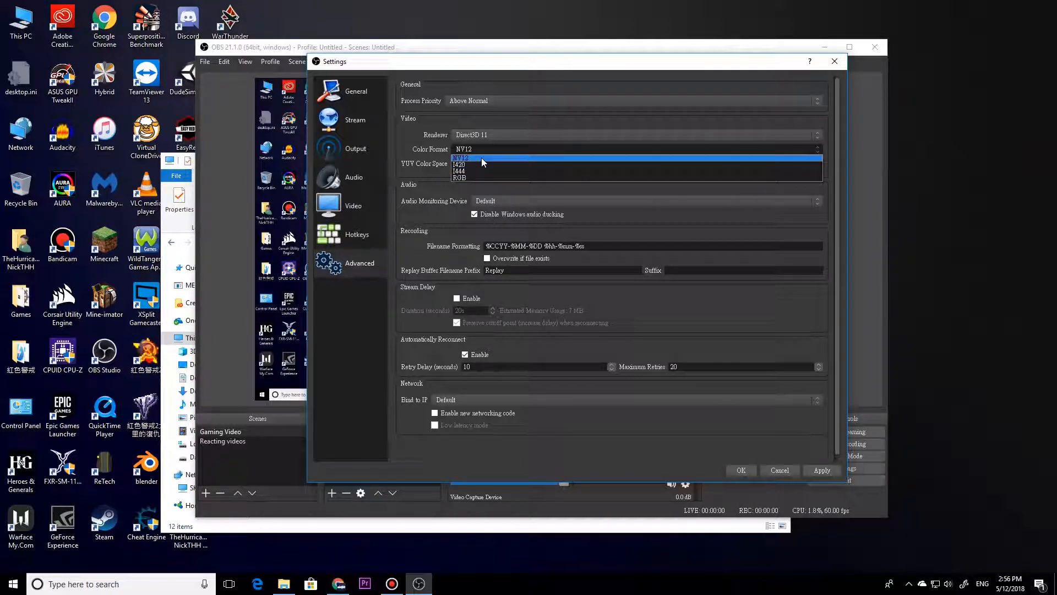
{"action": "left_click", "coordinate": [481, 157]}
{"action": "left_click", "coordinate": [501, 163]}
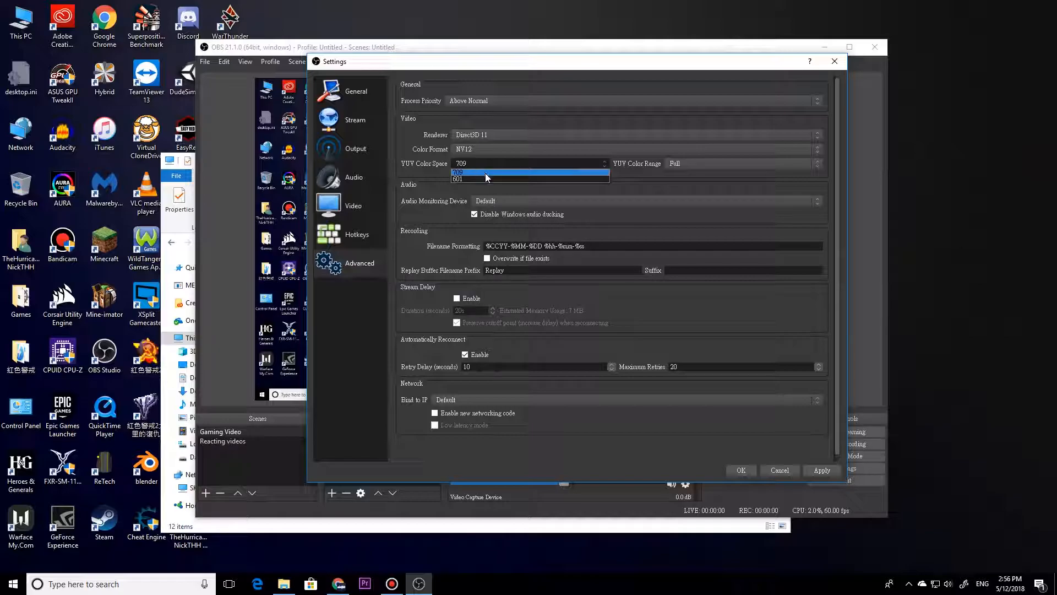
{"action": "left_click", "coordinate": [484, 173]}
{"action": "left_click", "coordinate": [689, 164]}
{"action": "left_click", "coordinate": [689, 163]}
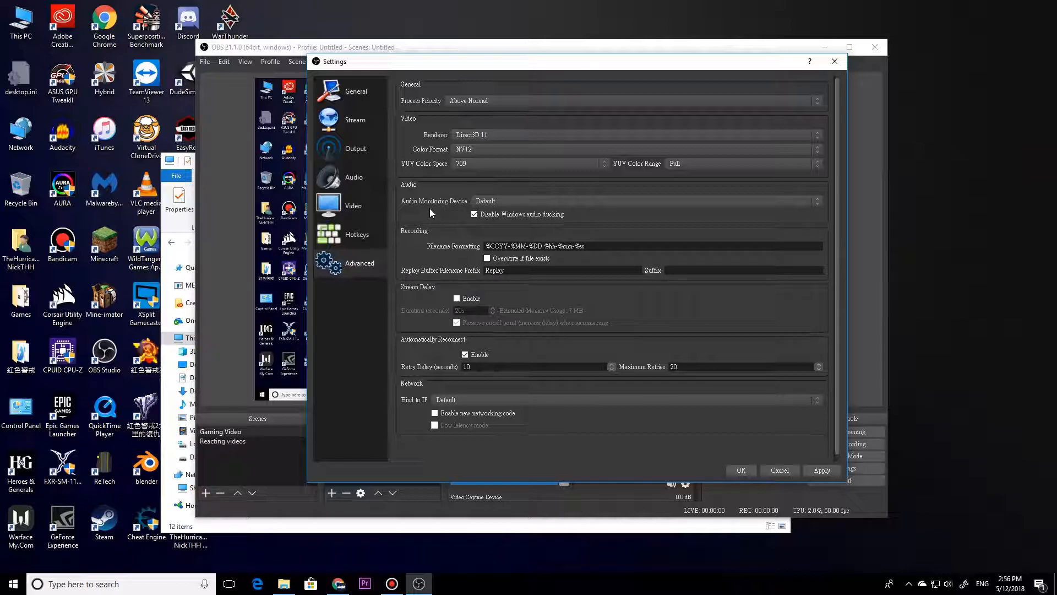
Check the audio monitoring device choices and look over the remaining advanced settings
{"action": "left_click", "coordinate": [506, 197]}
{"action": "left_click", "coordinate": [510, 197]}
{"action": "scroll", "coordinate": [457, 383], "scroll_direction": "down", "scroll_amount": 1}
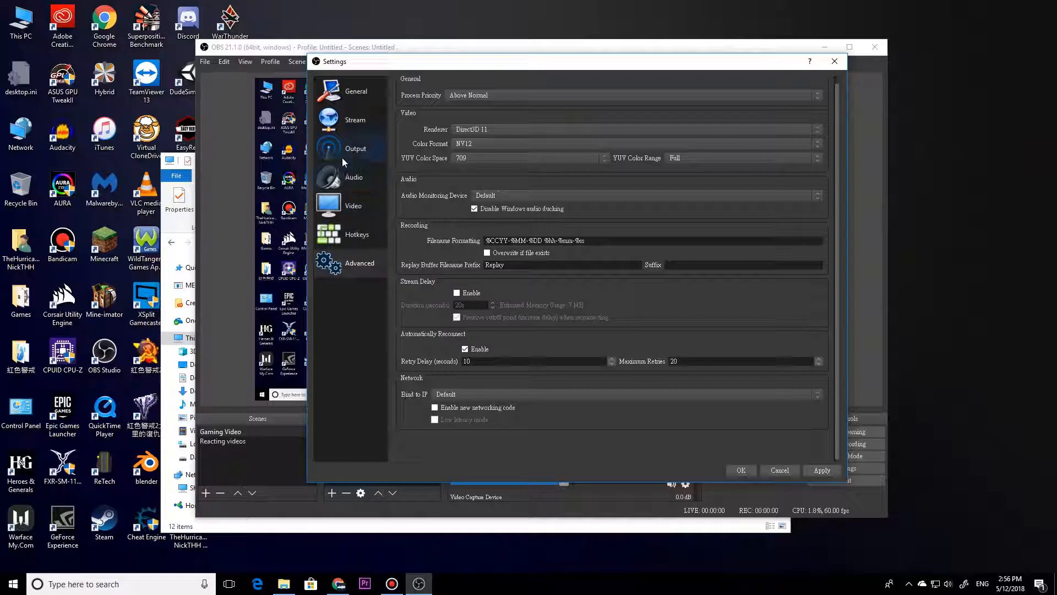
Review the general settings, recheck the advanced settings and return to the audio settings
{"action": "left_click", "coordinate": [346, 96]}
{"action": "scroll", "coordinate": [411, 305], "scroll_direction": "down", "scroll_amount": 1}
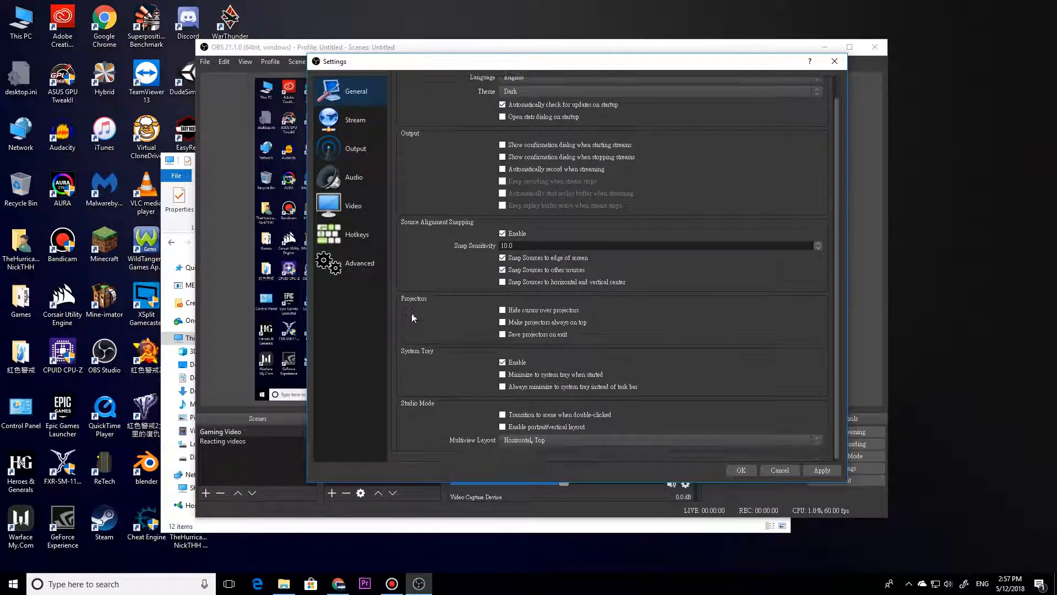
{"action": "left_click", "coordinate": [370, 265]}
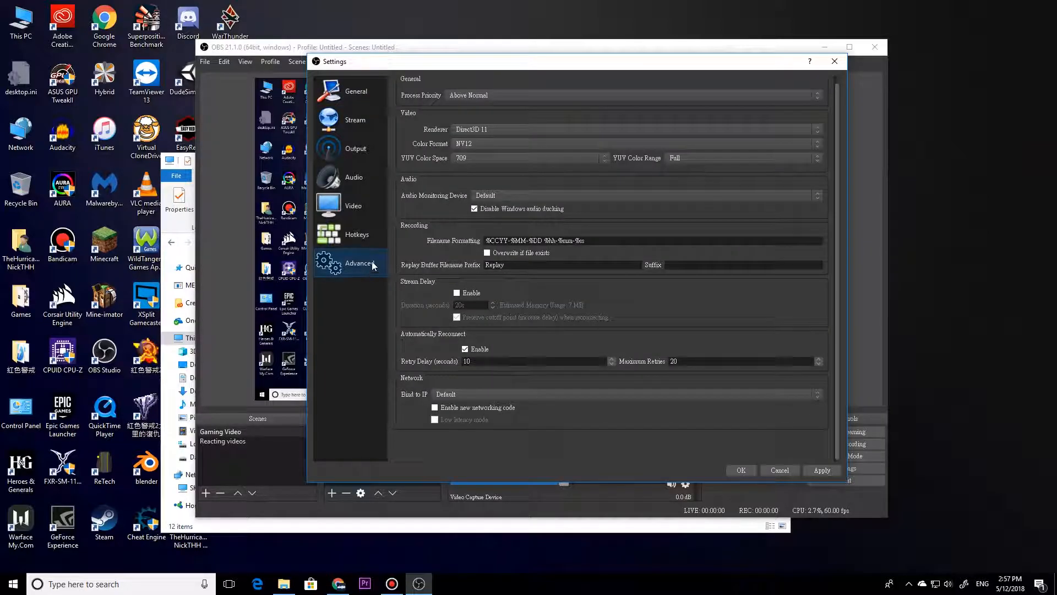
{"action": "scroll", "coordinate": [400, 269], "scroll_direction": "up", "scroll_amount": 1}
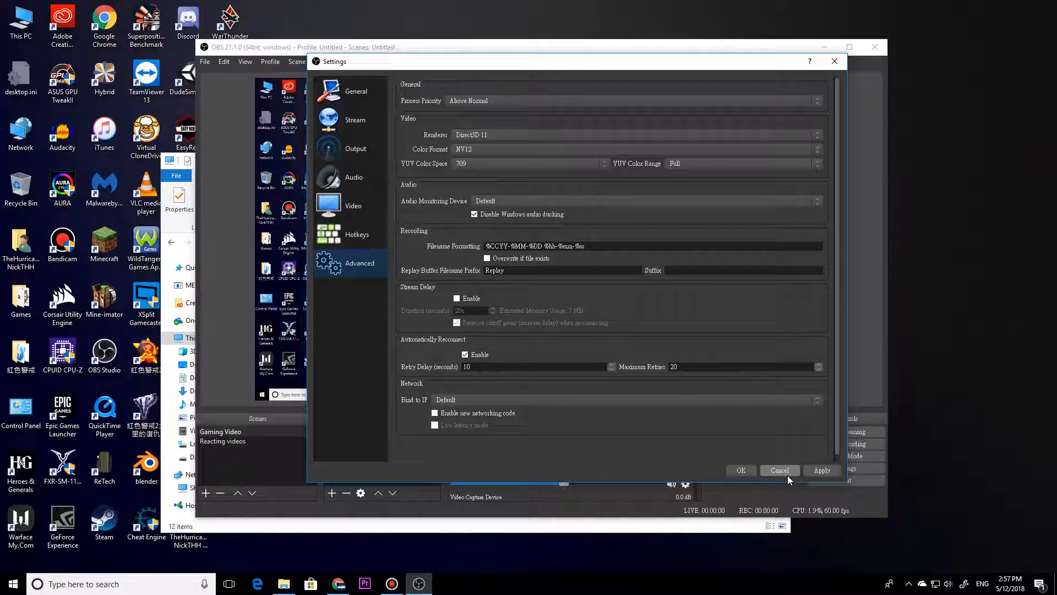
{"action": "left_click", "coordinate": [339, 168]}
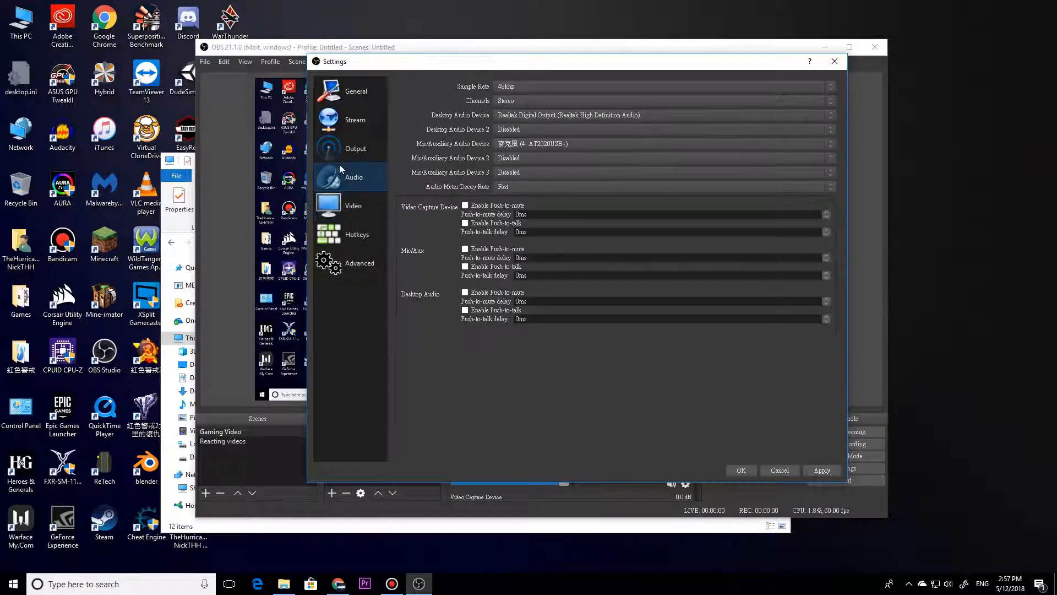
Look over the stream settings and the streaming output settings, and close the settings without saving
{"action": "left_click", "coordinate": [354, 122]}
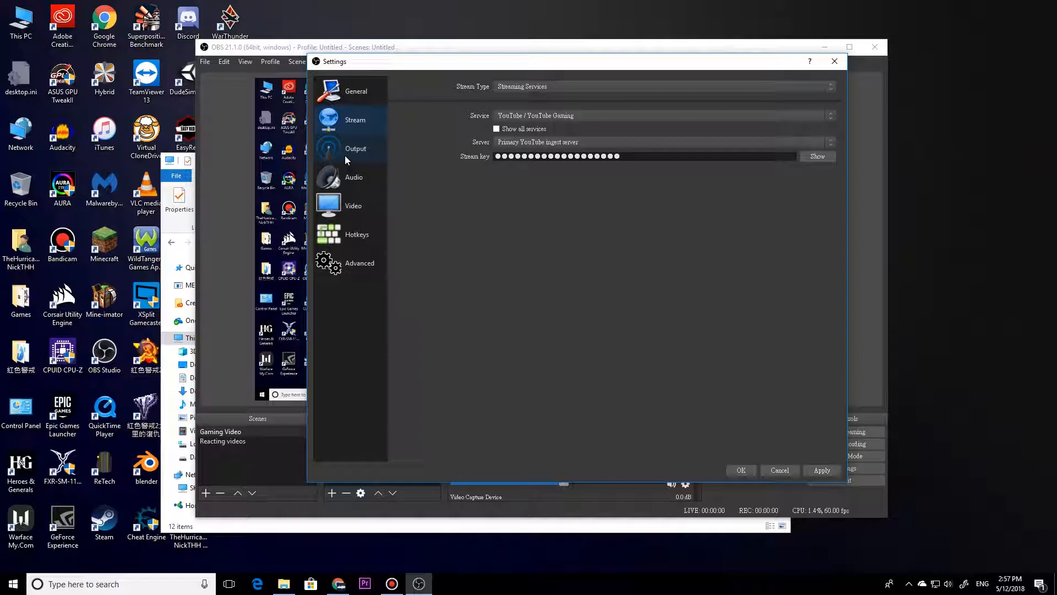
{"action": "left_click", "coordinate": [345, 159]}
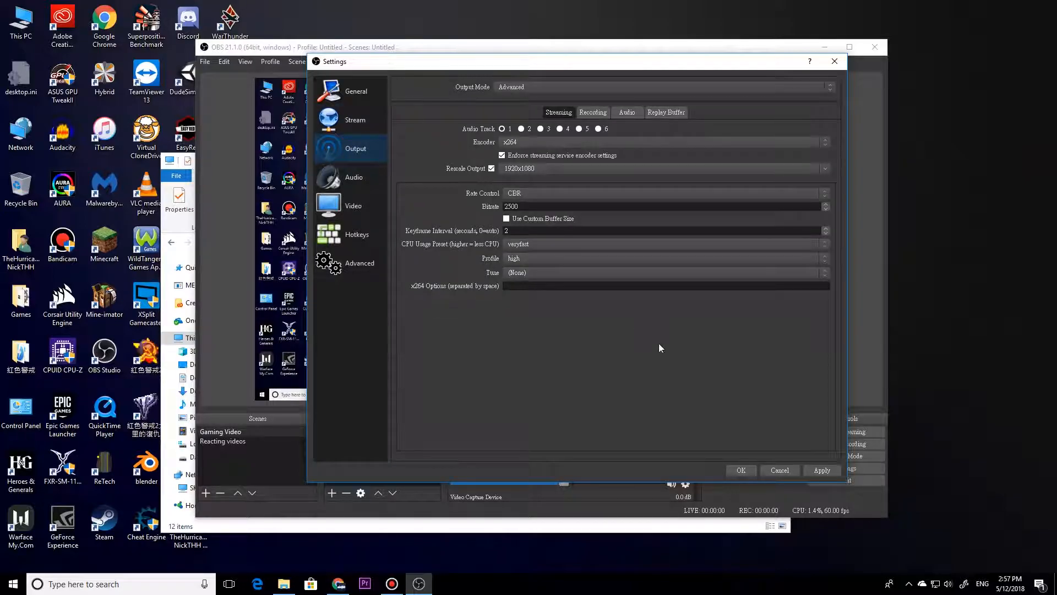
{"action": "left_click", "coordinate": [779, 470]}
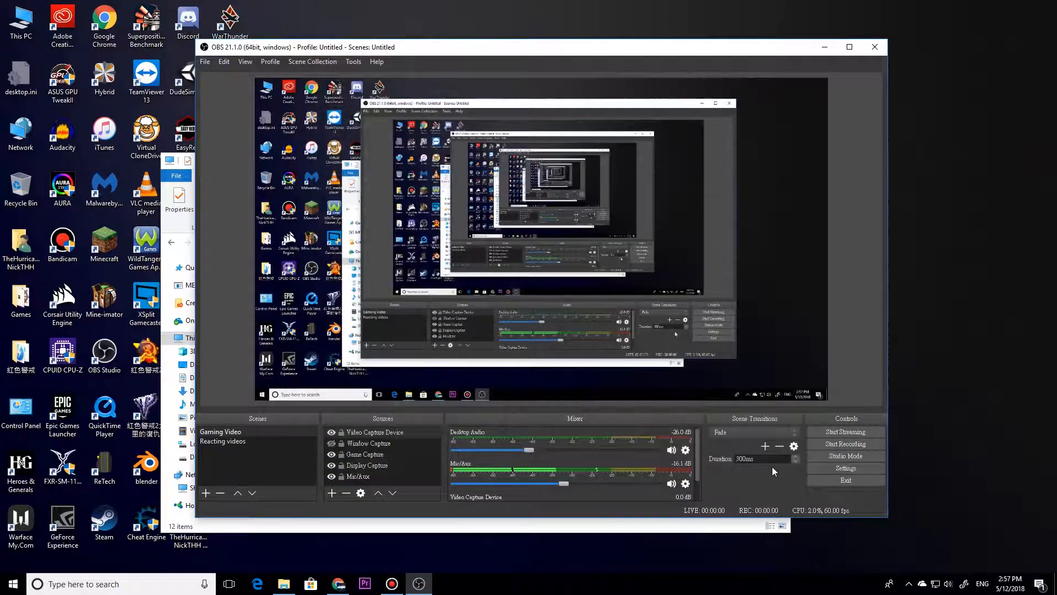
Return to the Gaming Video scene and check the device choices in the Video Capture Device source's properties, keeping the C922 Pro Stream Webcam
{"action": "left_click", "coordinate": [222, 442]}
{"action": "left_click", "coordinate": [240, 433]}
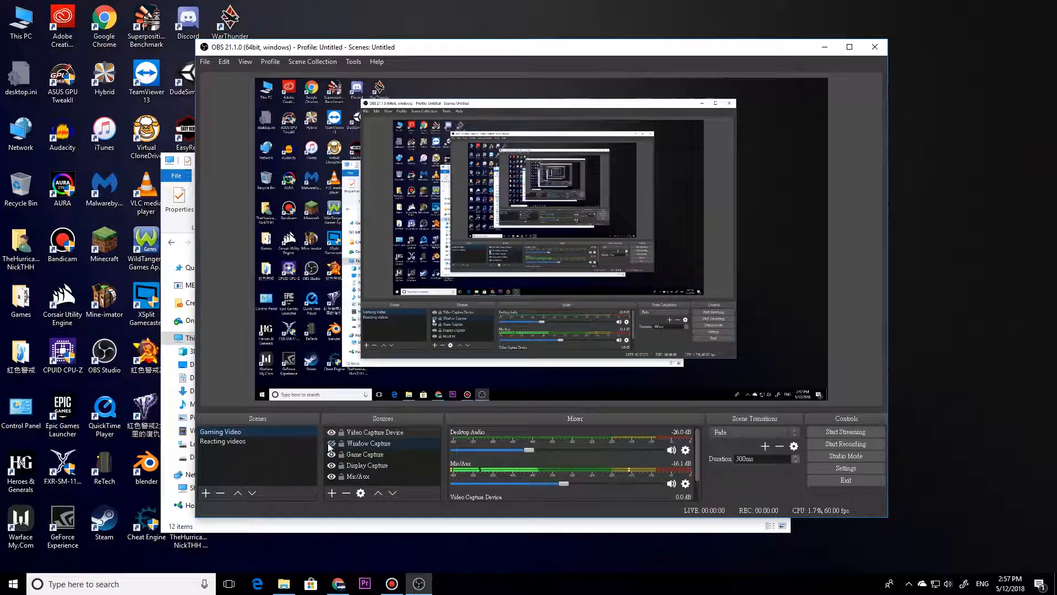
{"action": "left_click", "coordinate": [374, 432]}
{"action": "double_click", "coordinate": [373, 432]}
{"action": "left_click", "coordinate": [469, 326]}
{"action": "left_click", "coordinate": [480, 324]}
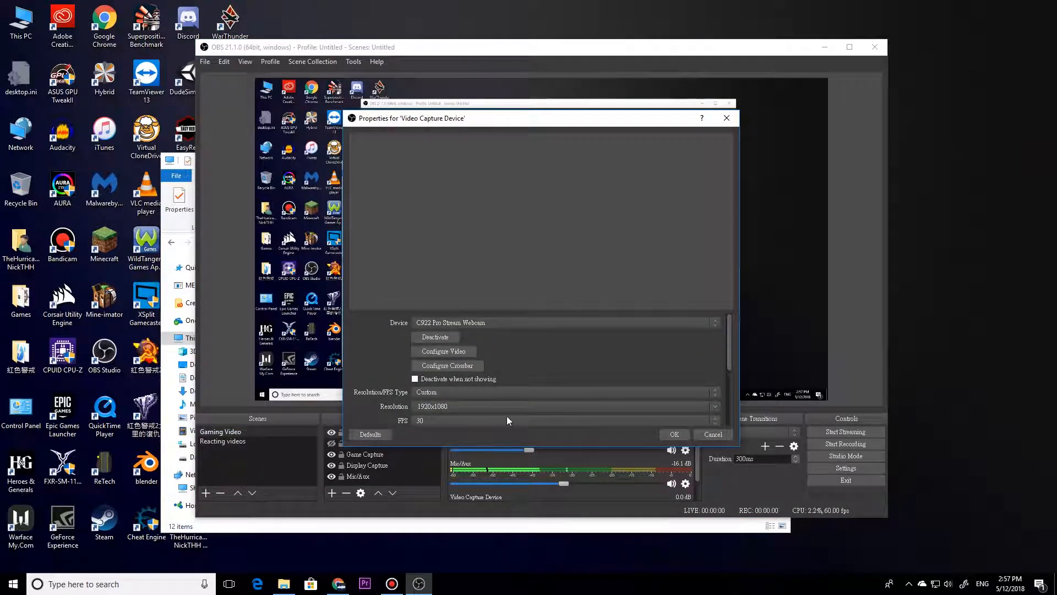
{"action": "left_click", "coordinate": [675, 435]}
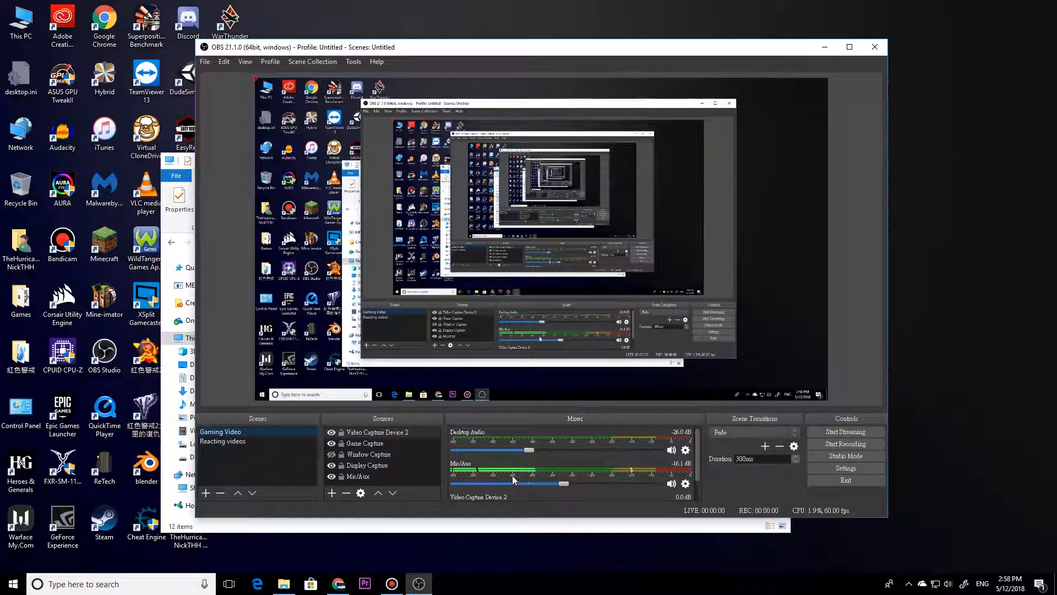
Compare the sources of the Reacting videos and Gaming Video scenes, and look through the audio mixer channels
{"action": "left_click", "coordinate": [247, 439]}
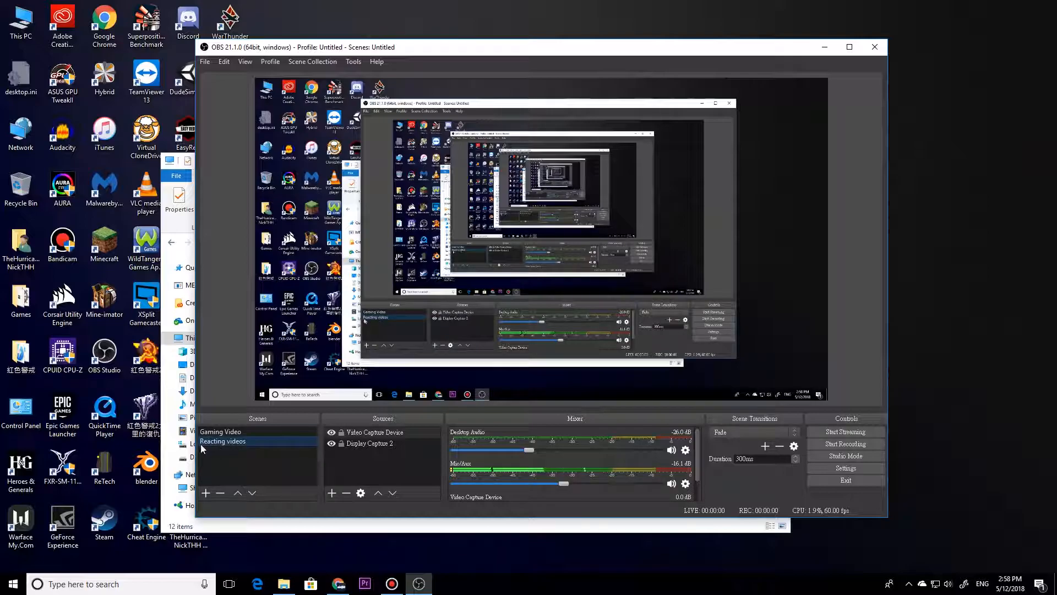
{"action": "left_click", "coordinate": [233, 432]}
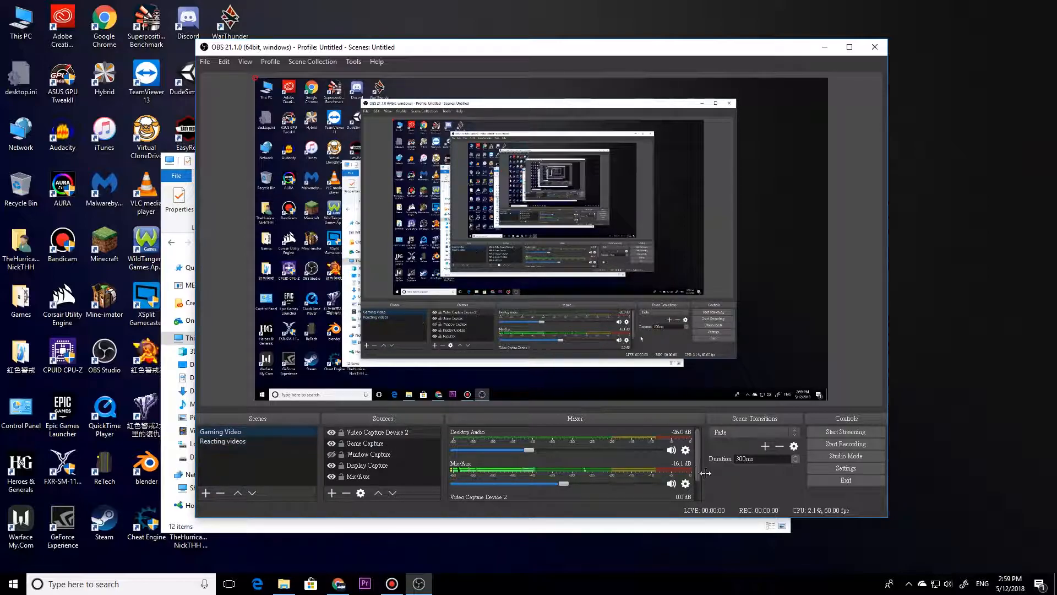
{"action": "scroll", "coordinate": [700, 478], "scroll_direction": "down", "scroll_amount": 1}
{"action": "scroll", "coordinate": [704, 487], "scroll_direction": "down", "scroll_amount": 1}
{"action": "scroll", "coordinate": [699, 499], "scroll_direction": "up", "scroll_amount": 2}
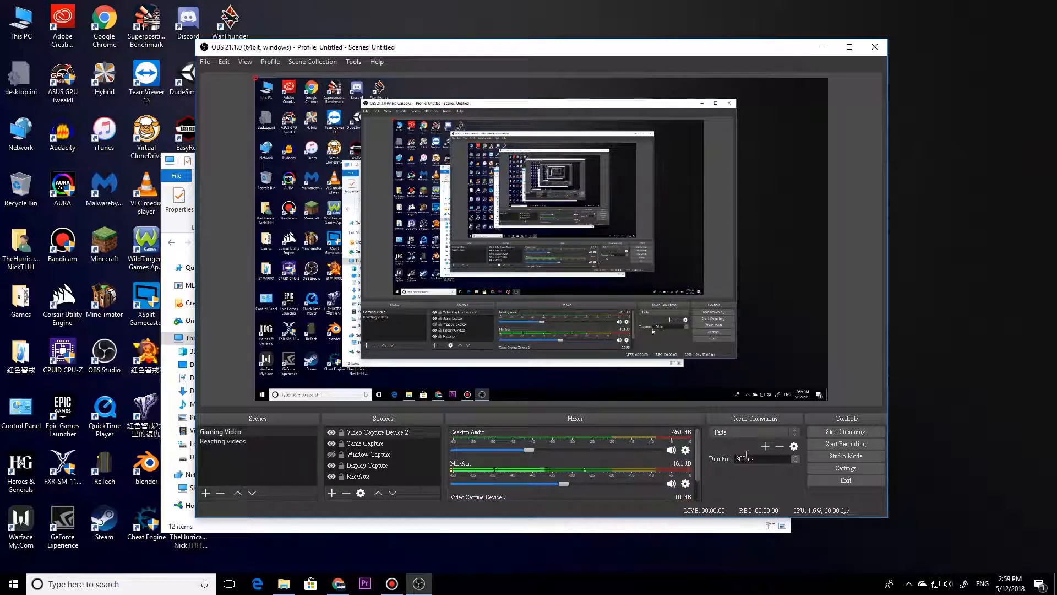
Check the options available for the Desktop Audio mixer channel without choosing any, and shift the OBS window slightly on the desktop
{"action": "right_click", "coordinate": [467, 433]}
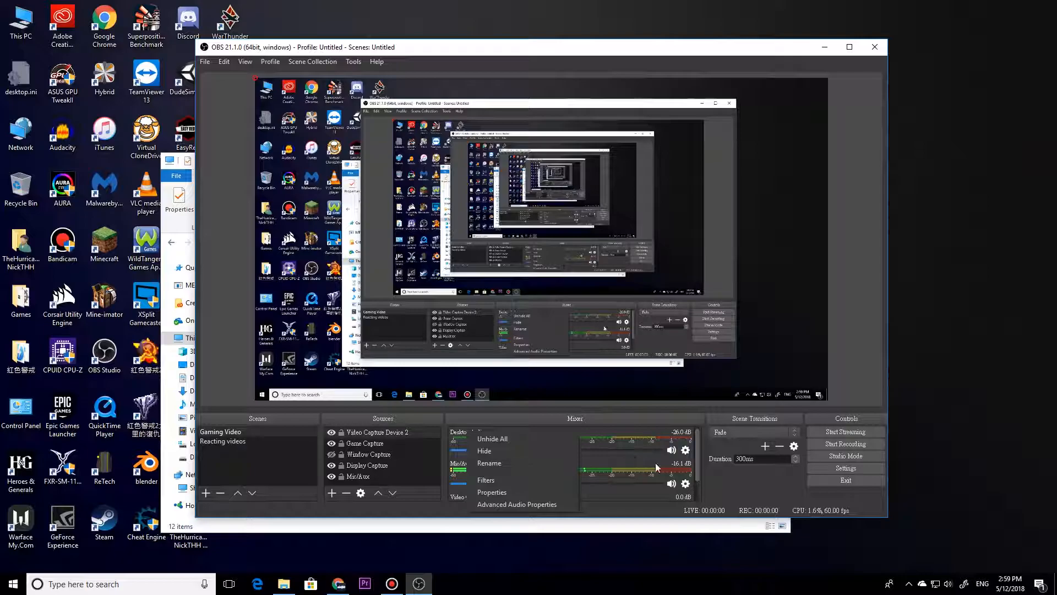
{"action": "left_click", "coordinate": [712, 493]}
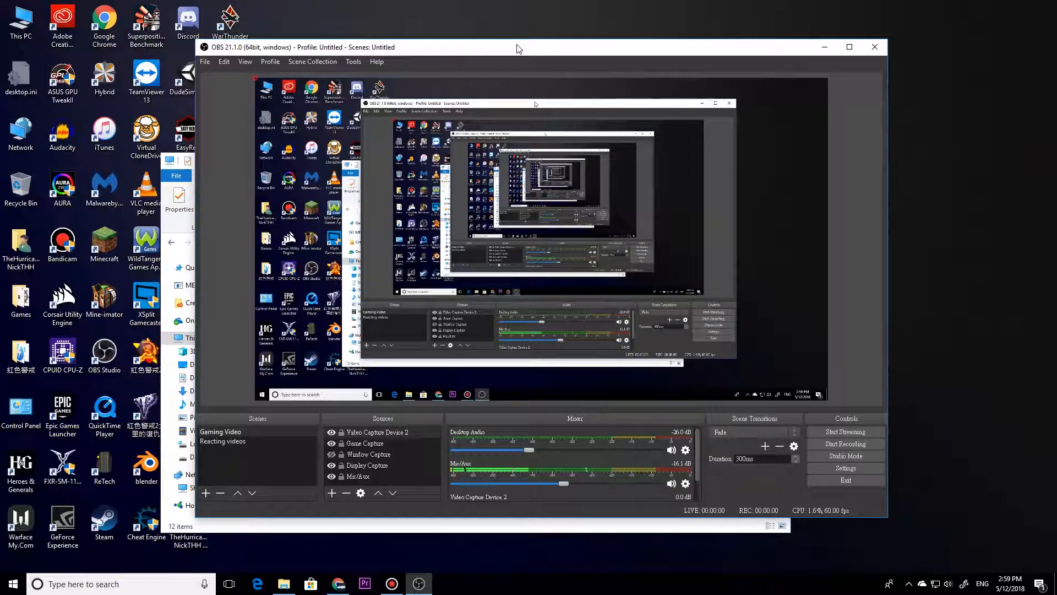
{"action": "left_click_drag", "start_coordinate": [522, 49], "coordinate": [500, 58]}
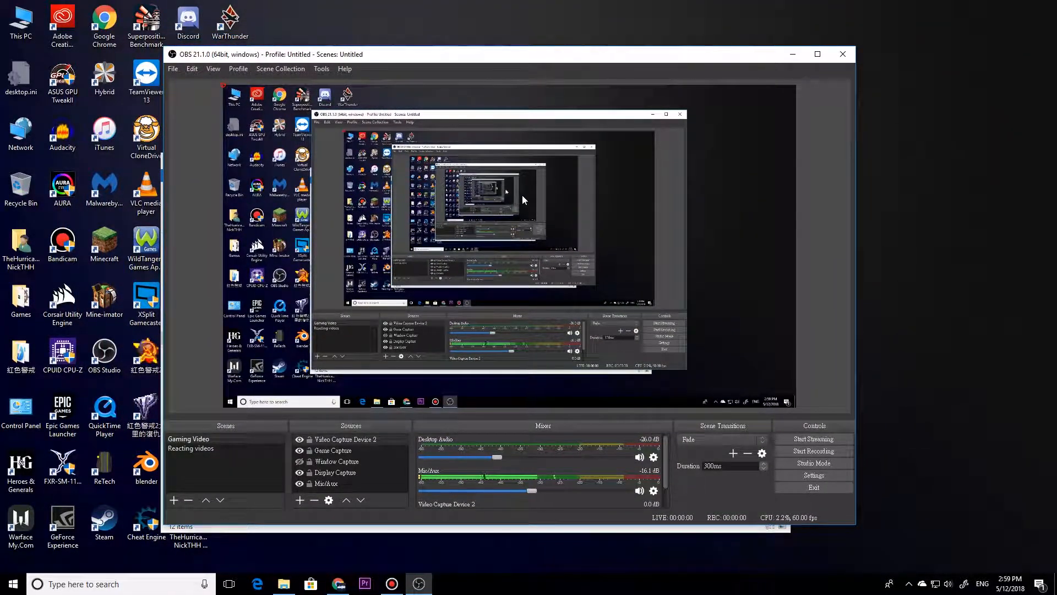